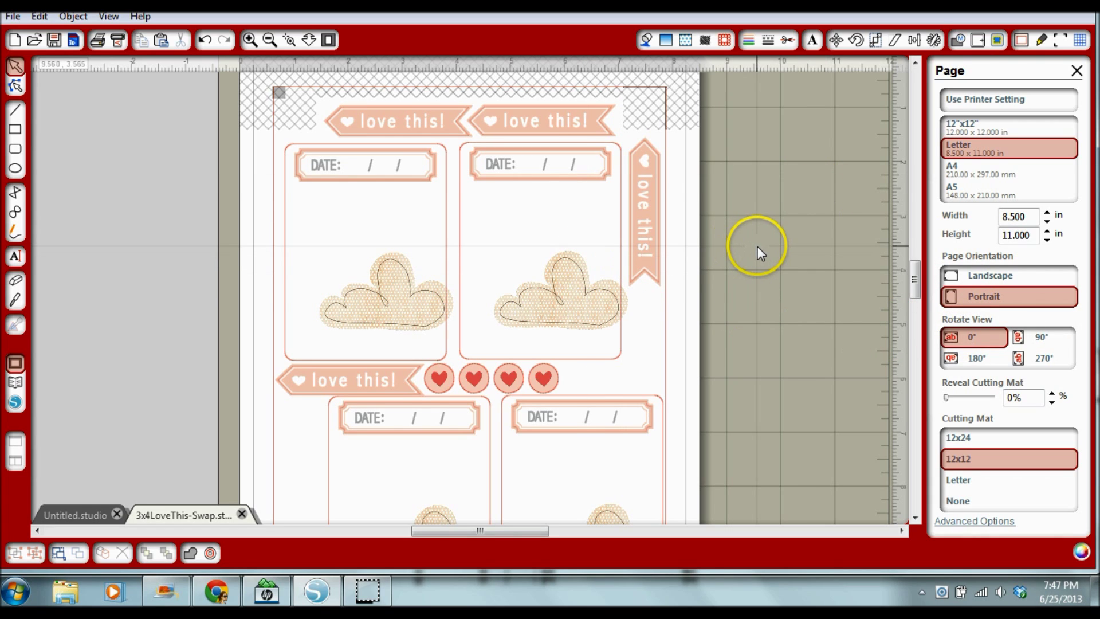
- Examine the finished 3x4LoveThis-Swap card layout and the designs saved in the My Own Designs library folder
scroll(761, 242, down, 3)
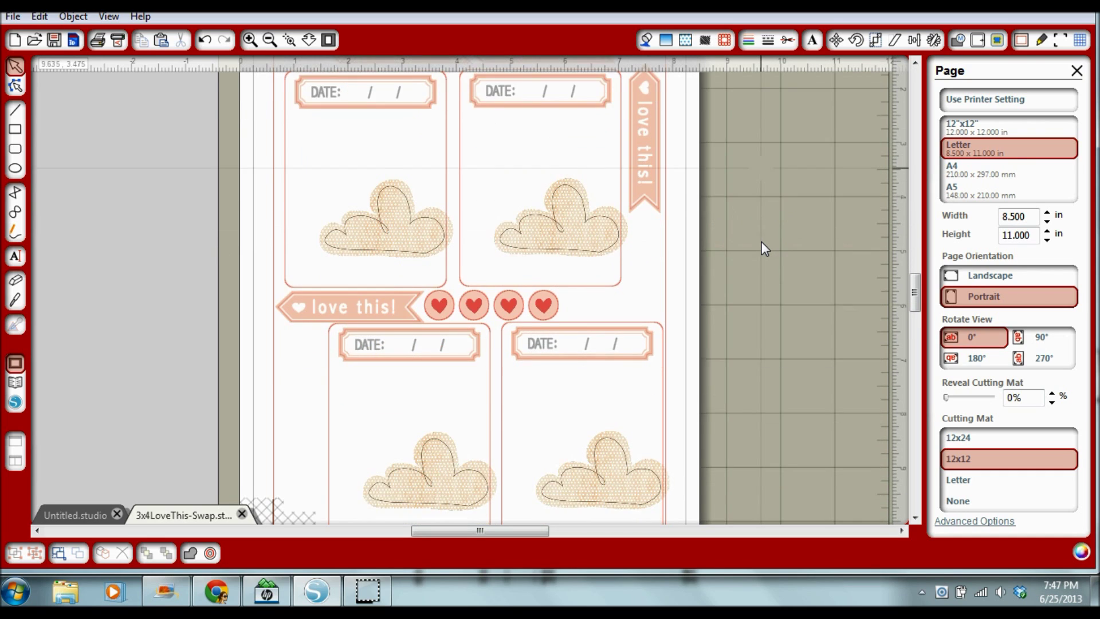
scroll(761, 242, up, 2)
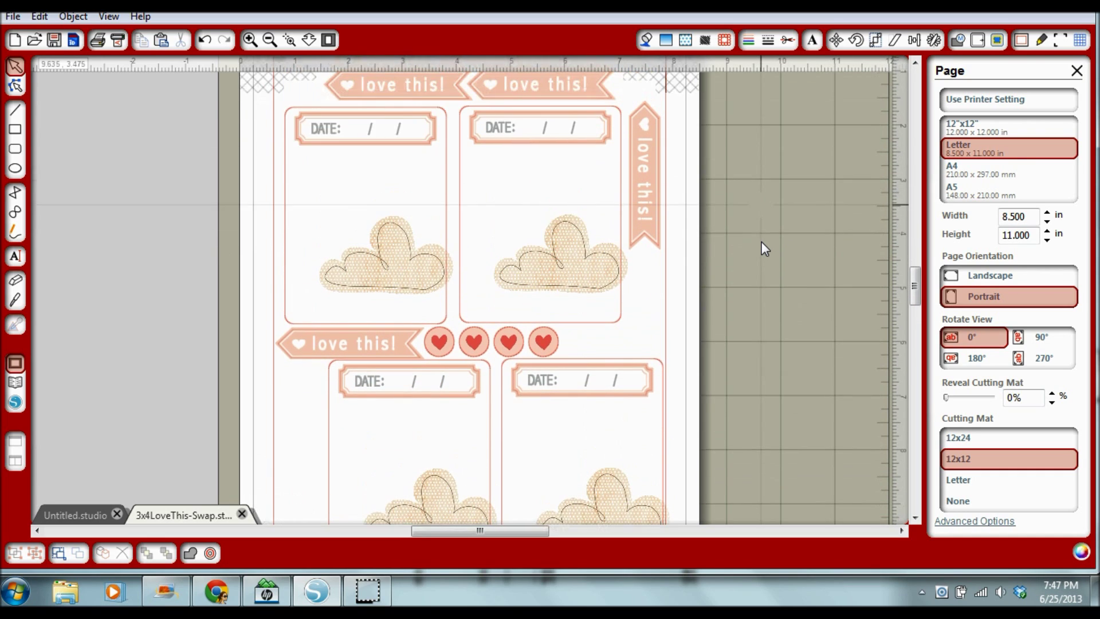
click(301, 108)
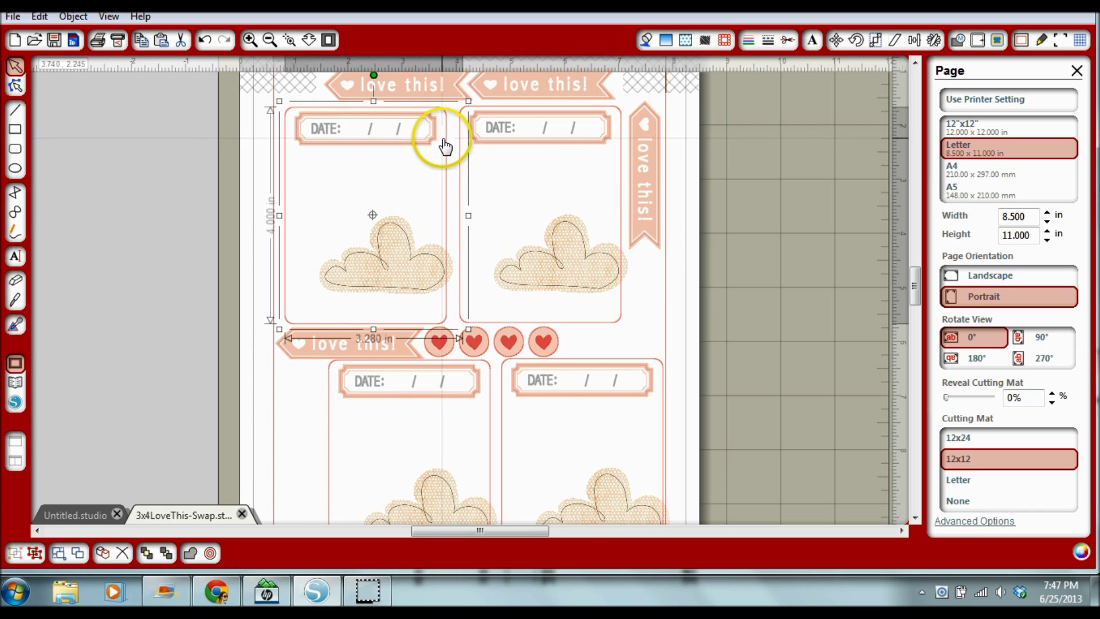
click(16, 382)
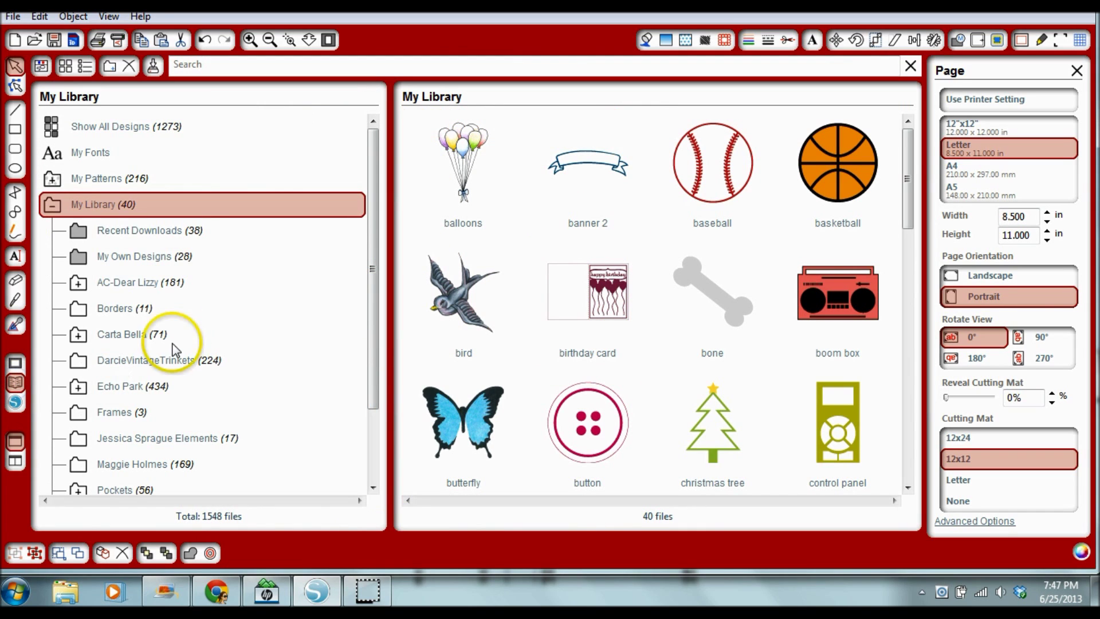
click(126, 257)
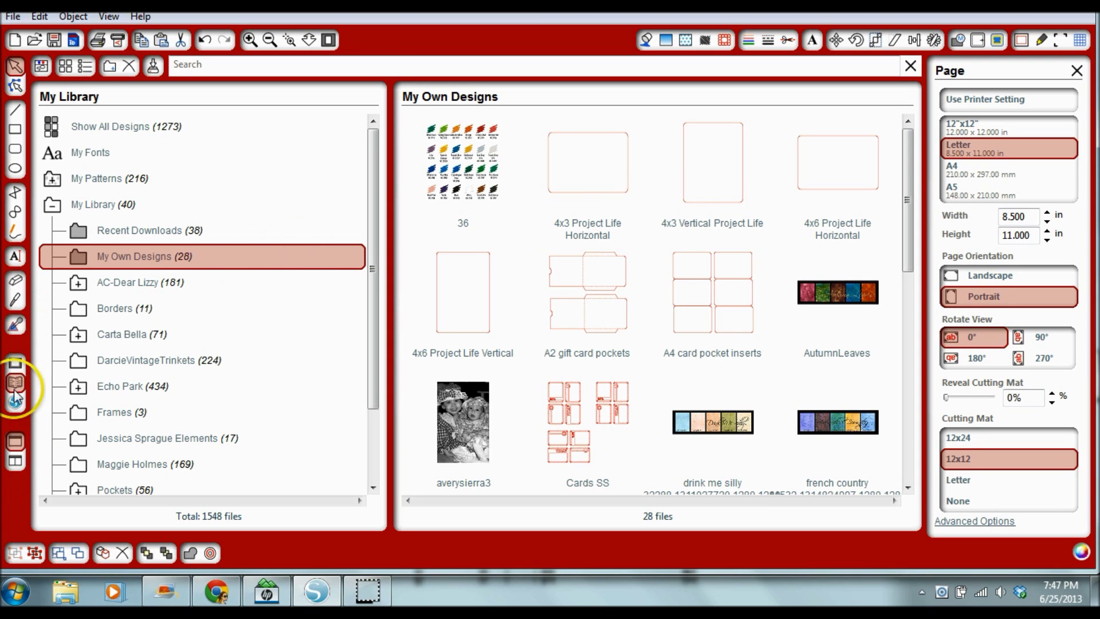
click(17, 364)
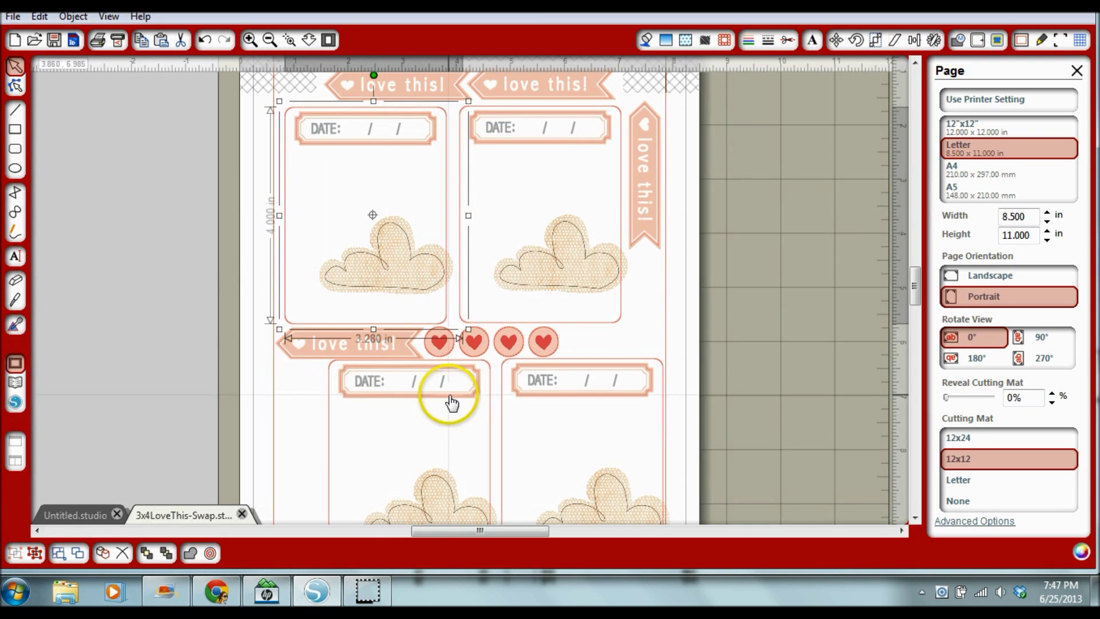
- Set the untitled document's page size to Letter and turn on its registration marks
click(67, 518)
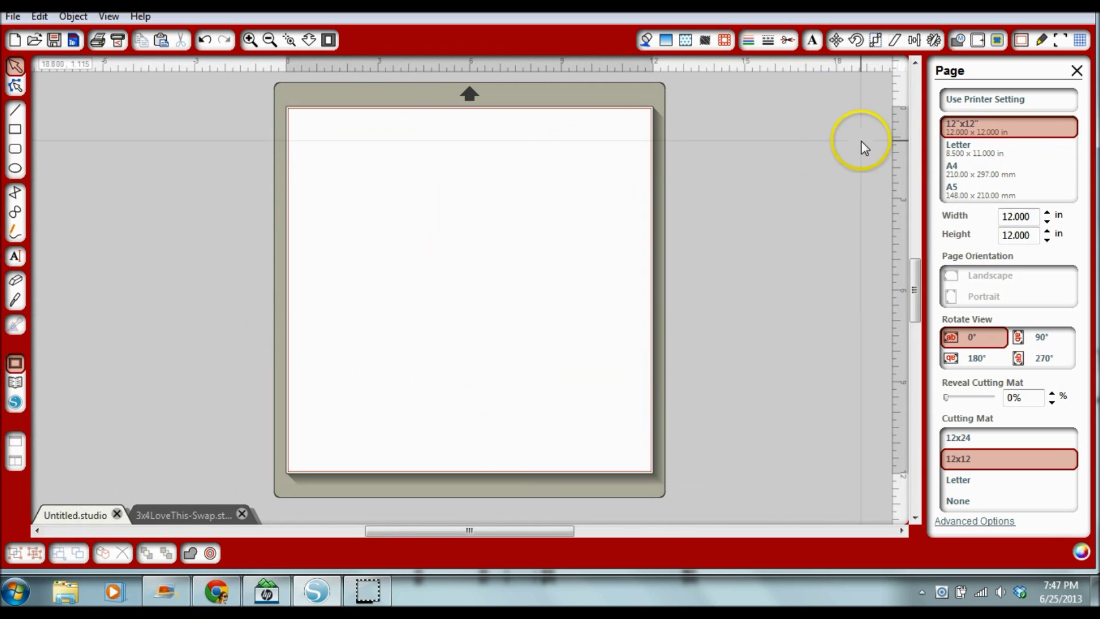
click(968, 150)
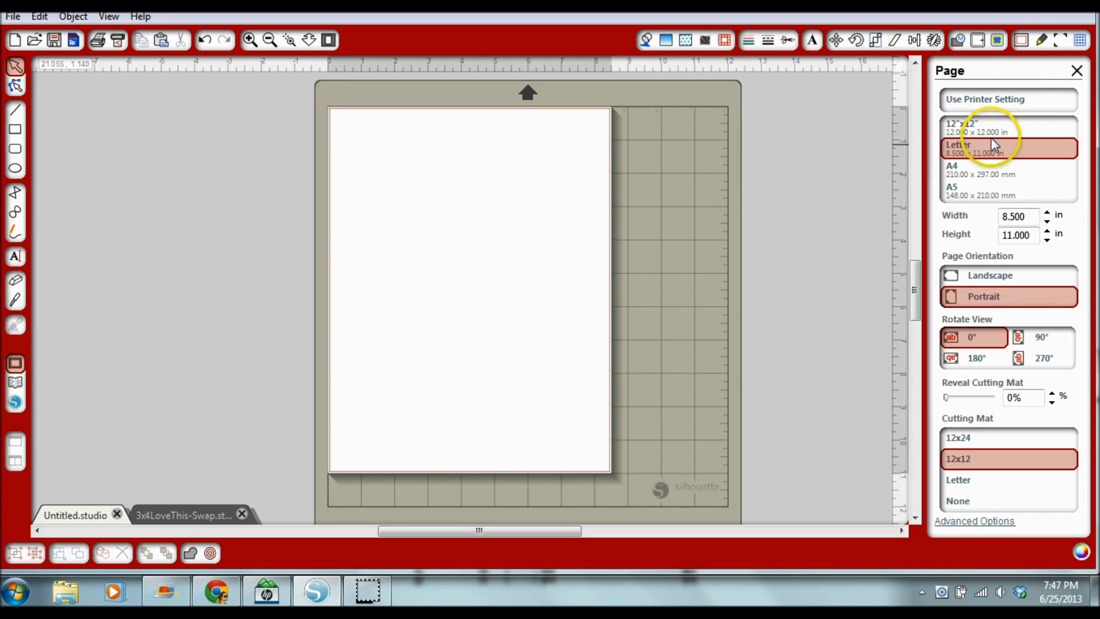
click(1059, 42)
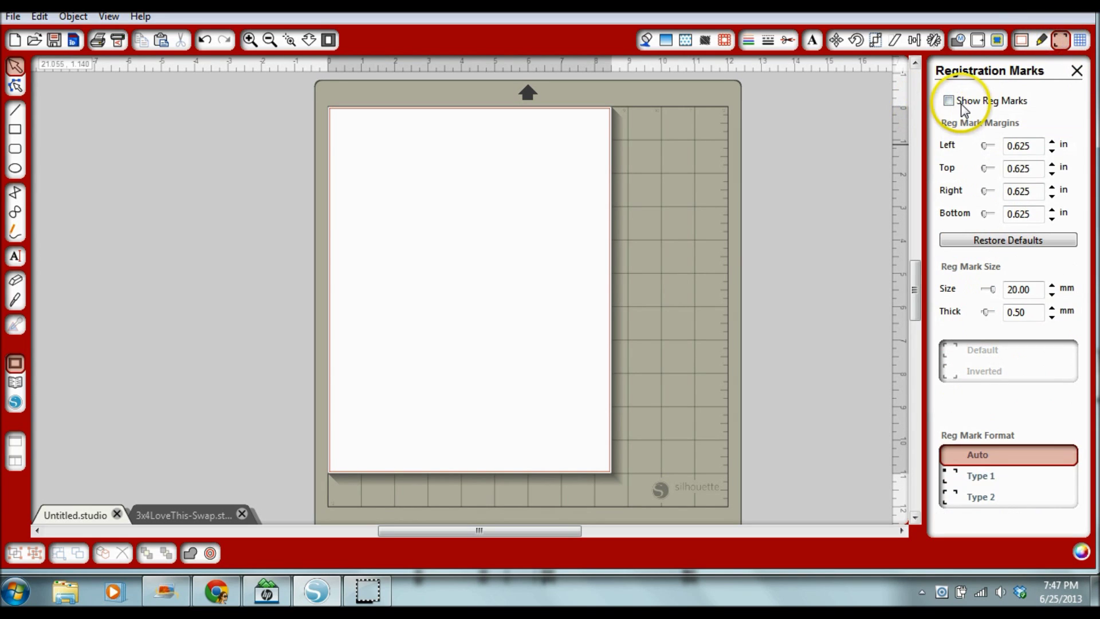
click(950, 101)
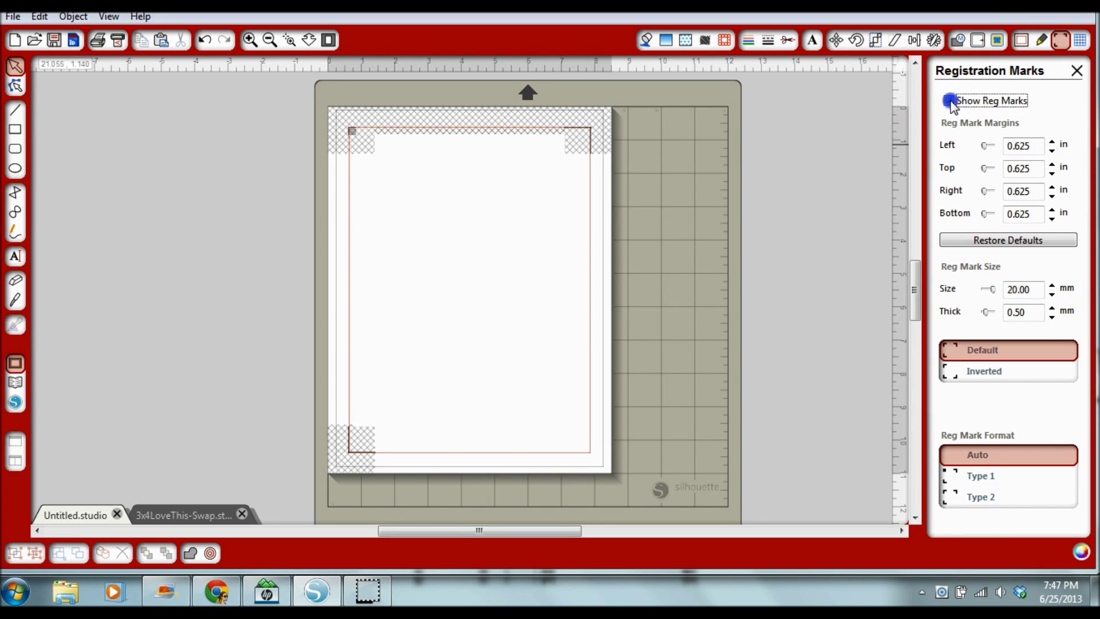
- Insert the 4x3 Vertical Project Life card from My Own Designs and place it in the page's upper-left area inside the registration marks
click(16, 401)
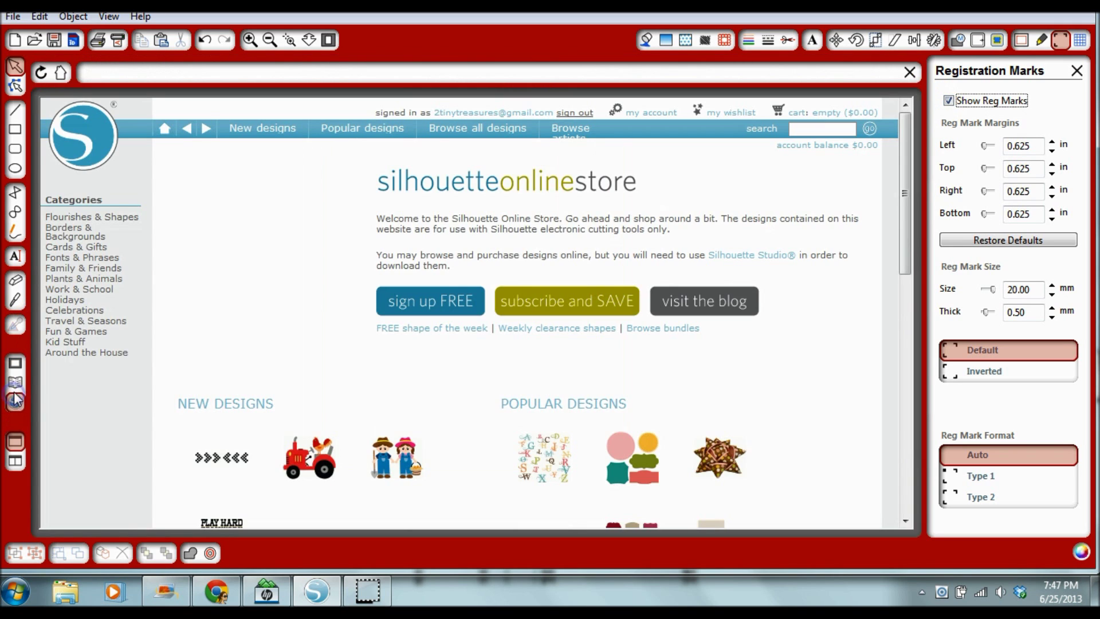
click(15, 383)
double_click(716, 203)
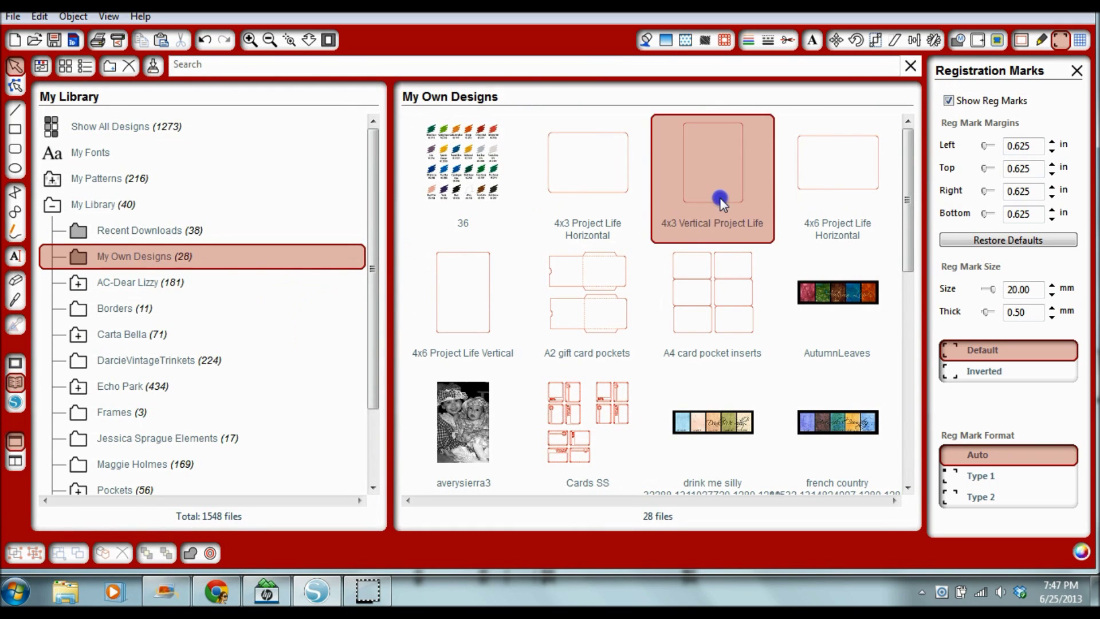
drag(471, 222, 410, 160)
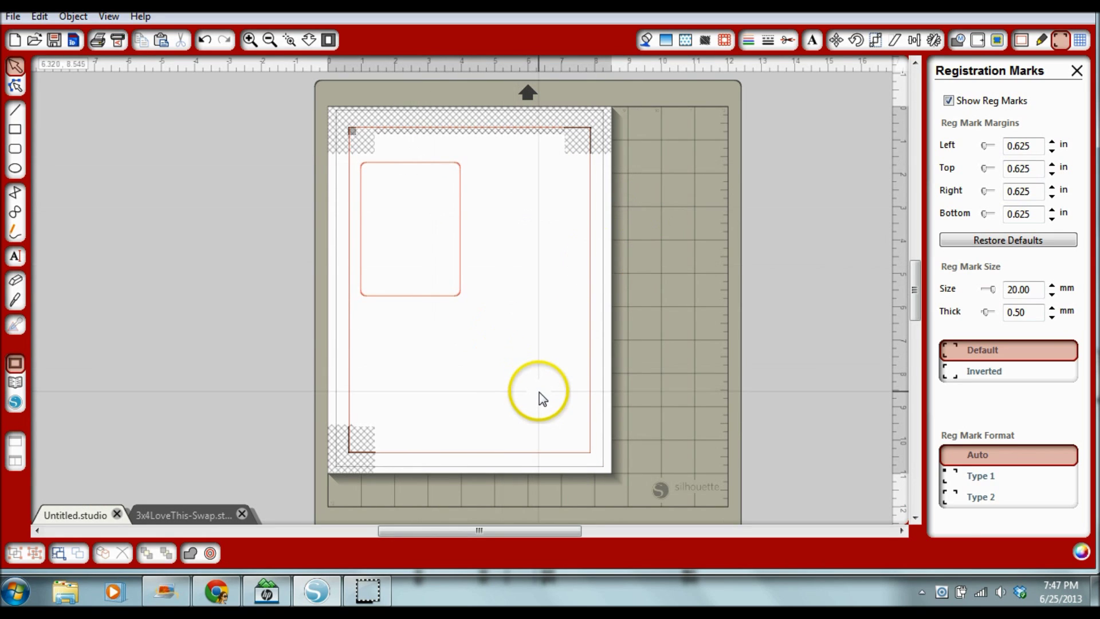
- Insert the ac dlneapolitanep1 cloud from the AC-Dear Lizzy Neapolitan library folder and move it below and to the right of the card
click(15, 383)
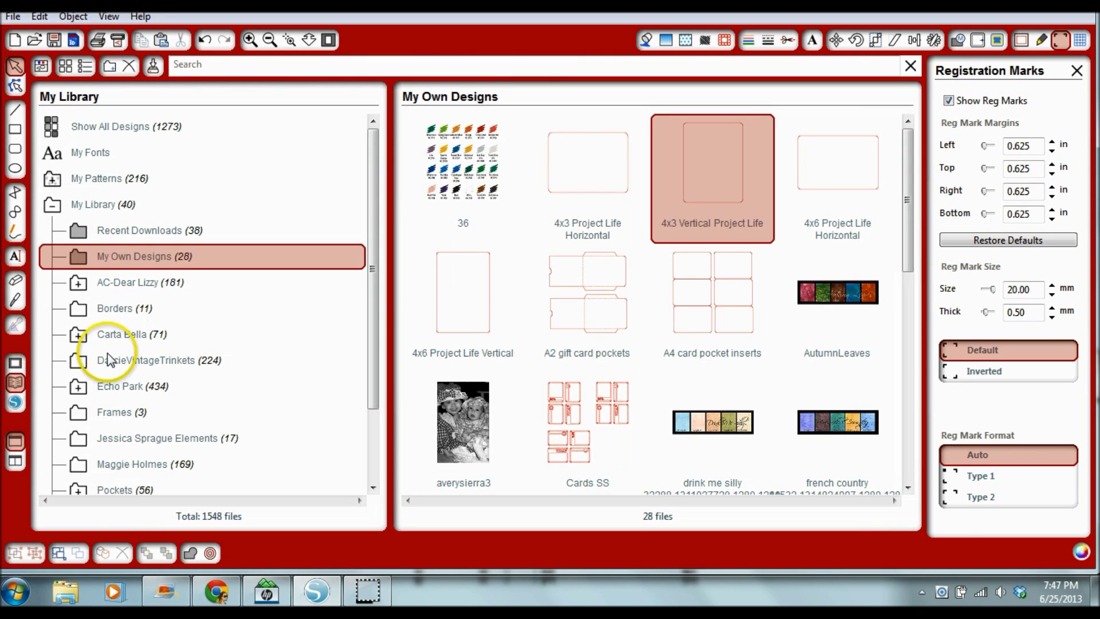
click(143, 284)
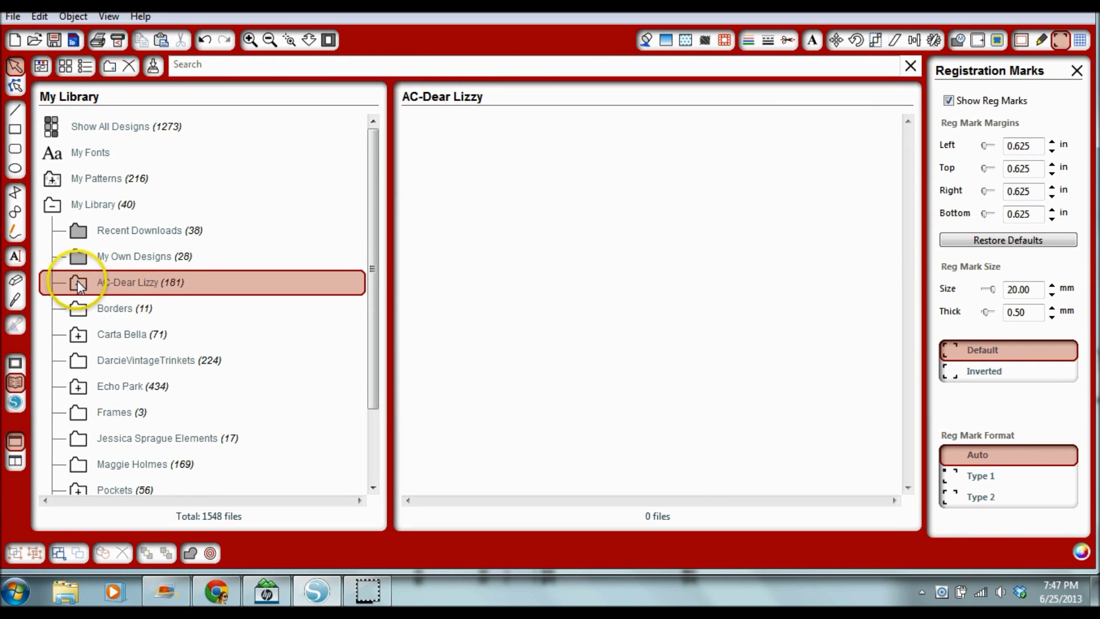
double_click(104, 289)
click(162, 311)
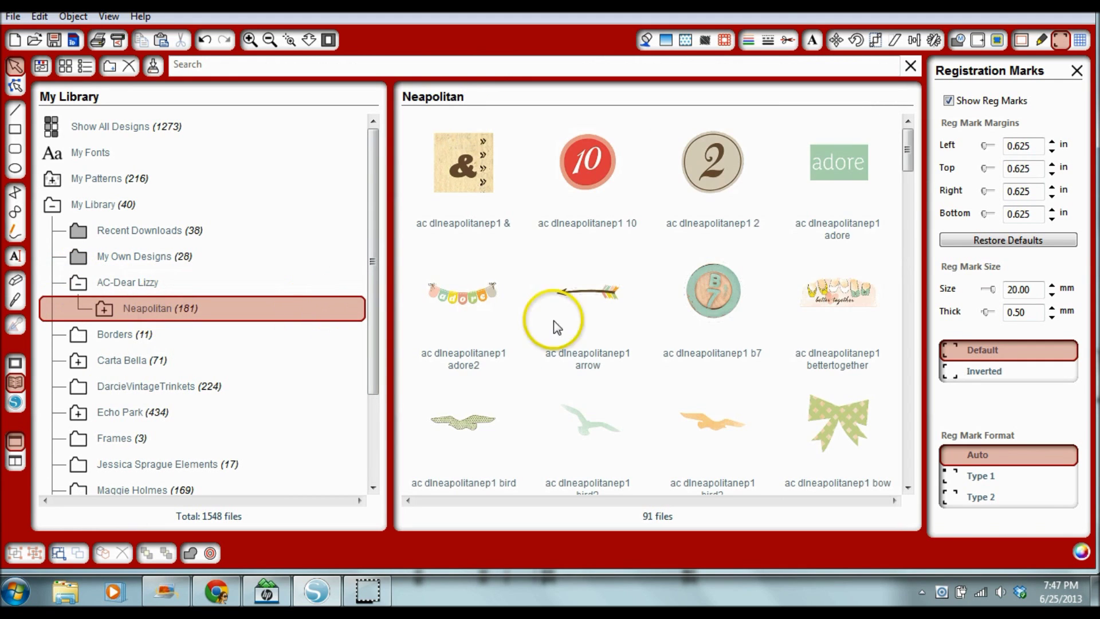
drag(906, 130, 908, 208)
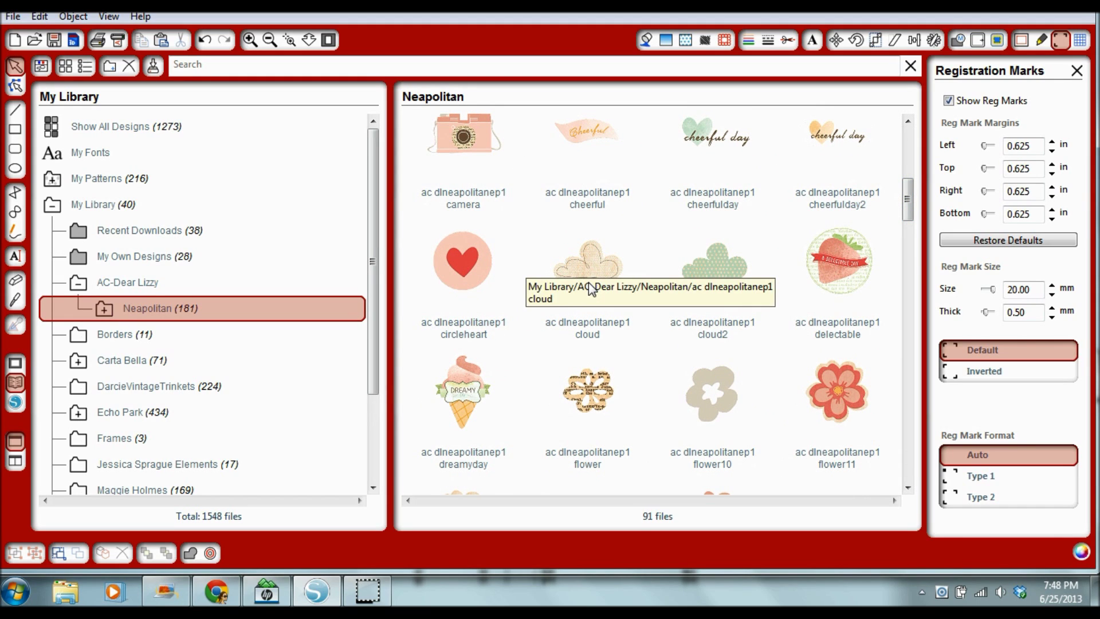
click(473, 269)
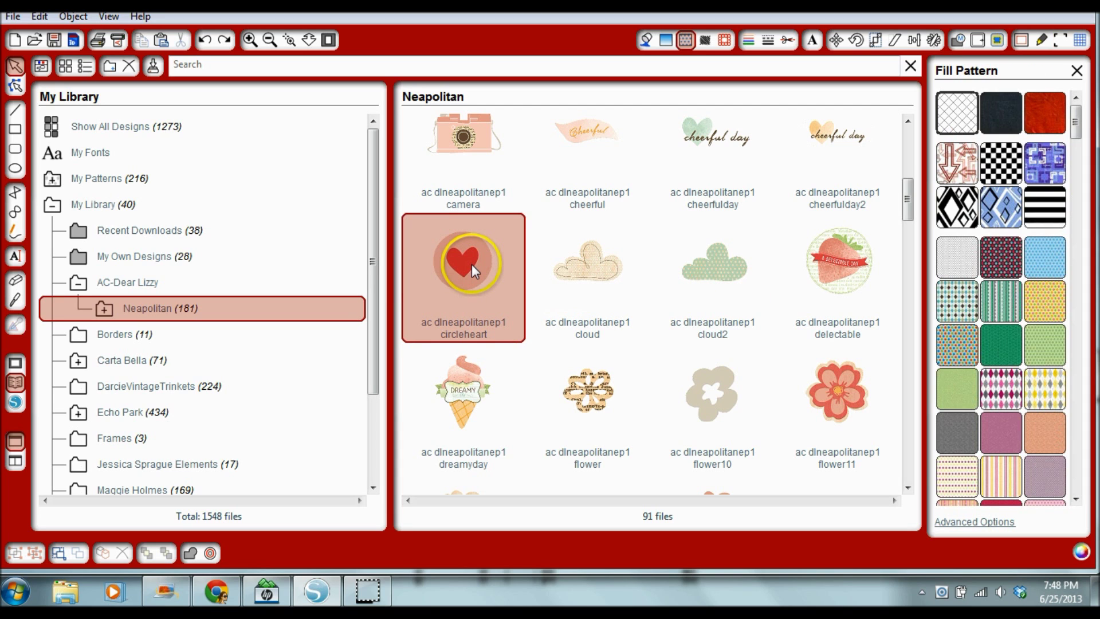
double_click(582, 266)
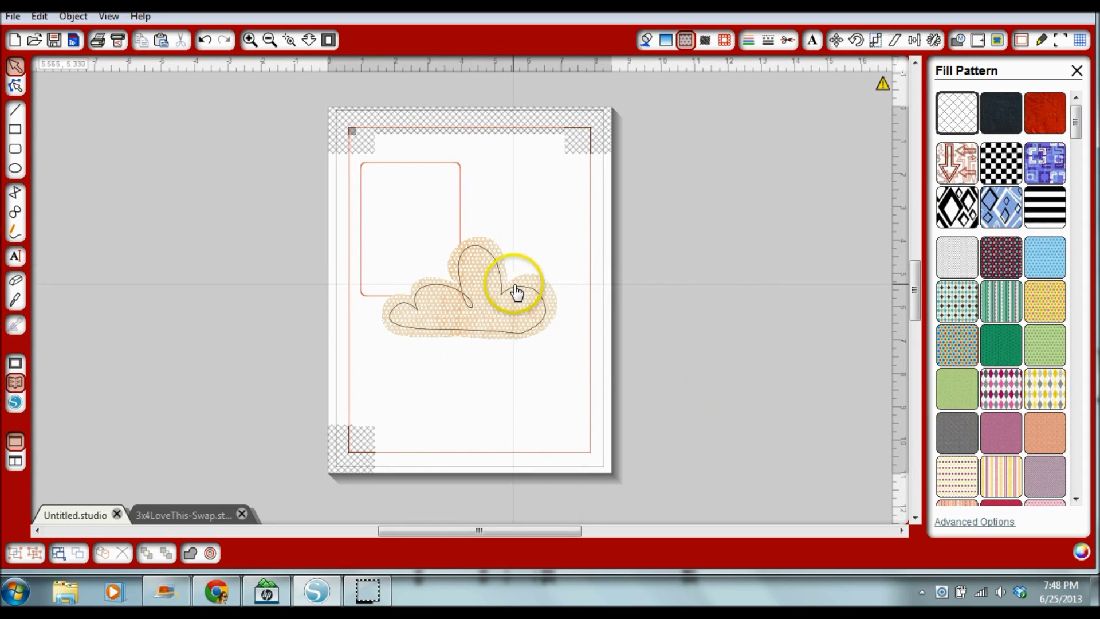
drag(515, 290, 540, 339)
- Insert the ac dlneapolitanep1 circleheart from the Neapolitan folder, shrink it to a small accent and place it below the cloud
click(15, 383)
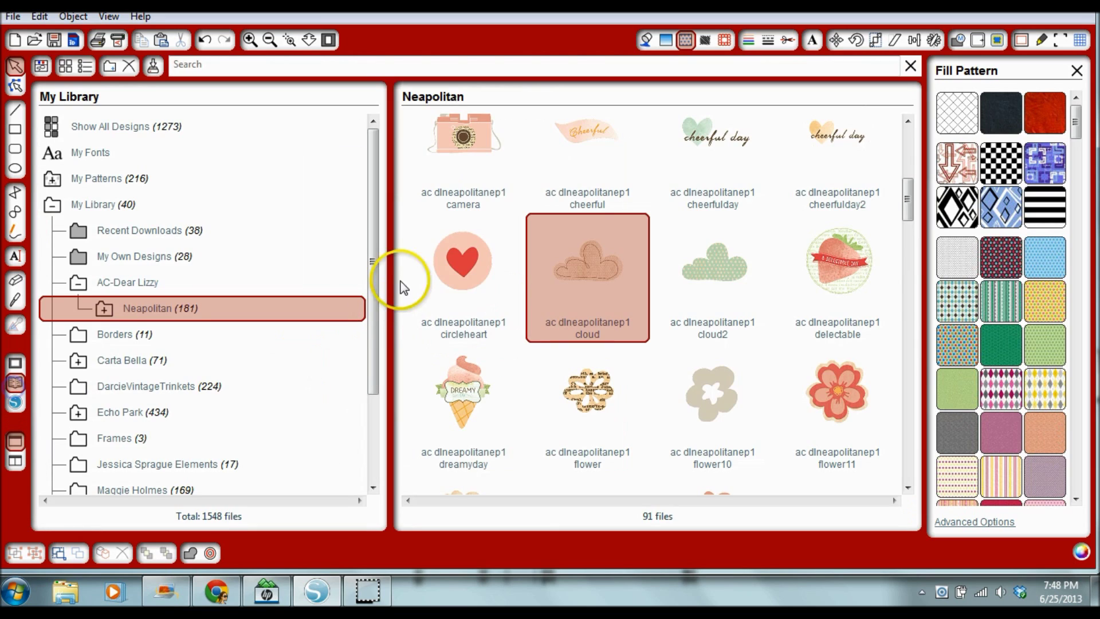
double_click(459, 265)
drag(473, 304, 421, 265)
drag(508, 300, 484, 321)
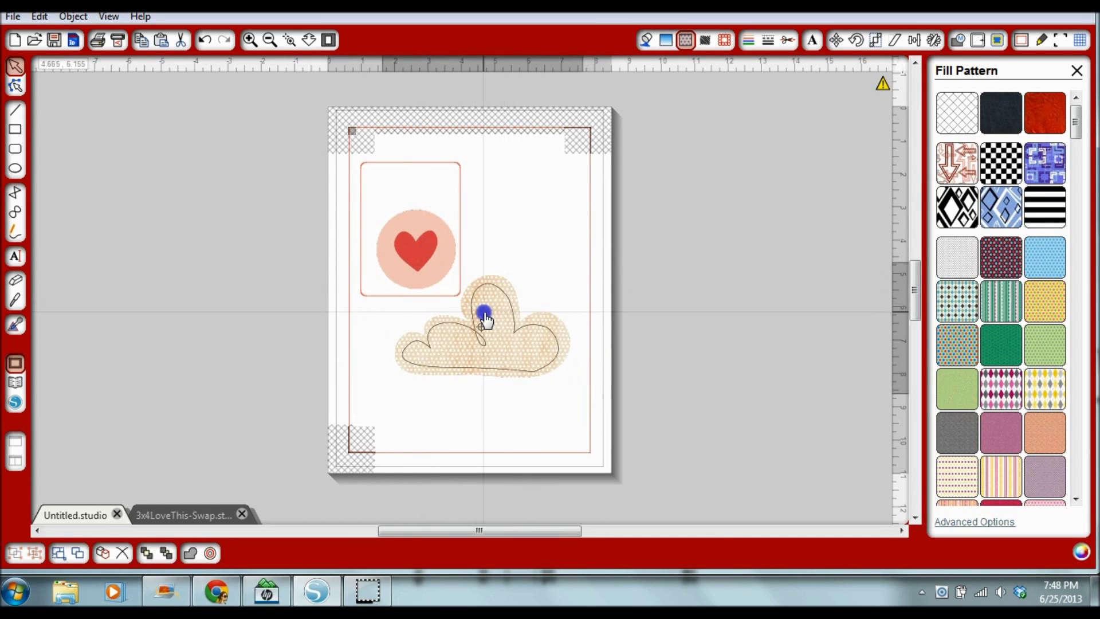
click(431, 243)
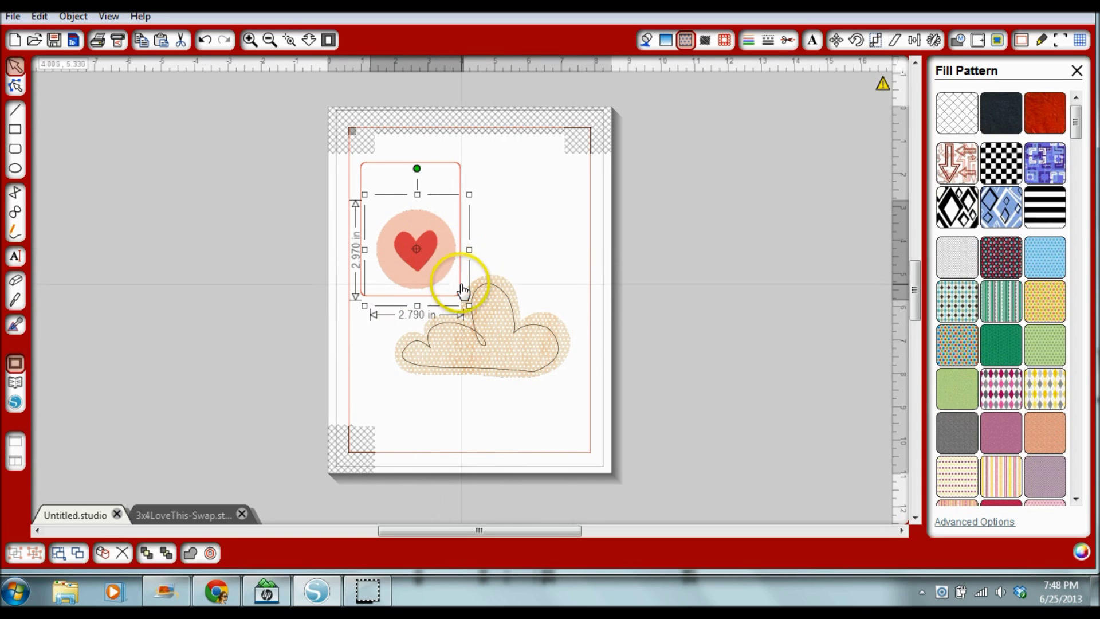
drag(467, 305, 530, 422)
- Scale the cloud down to about 3.22 by 2.1 in and place it over the lower part of the card
double_click(527, 328)
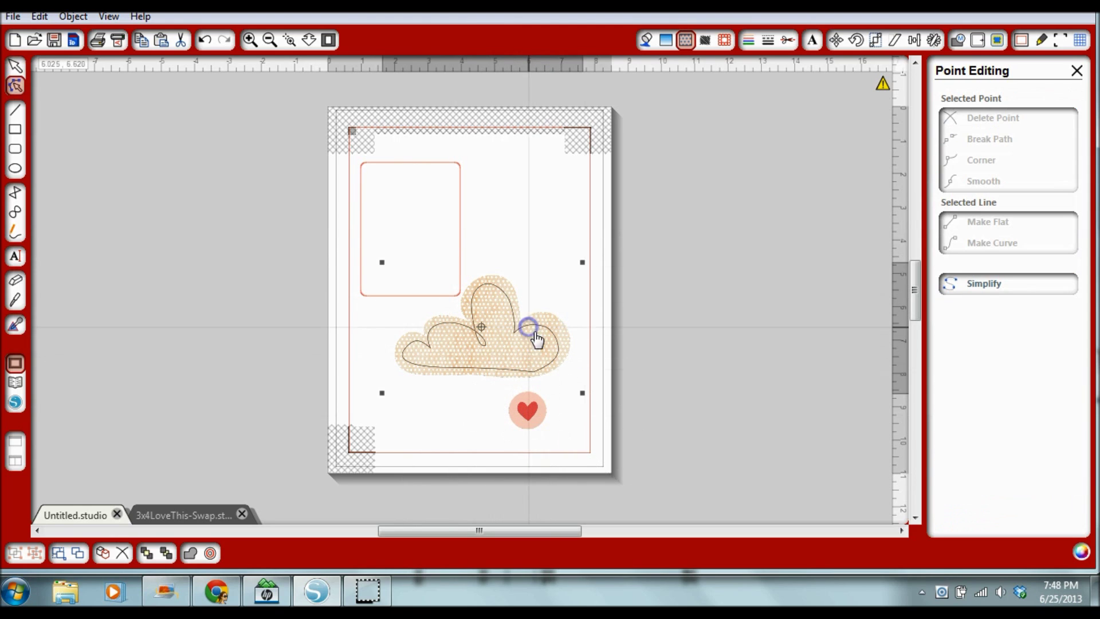
click(497, 268)
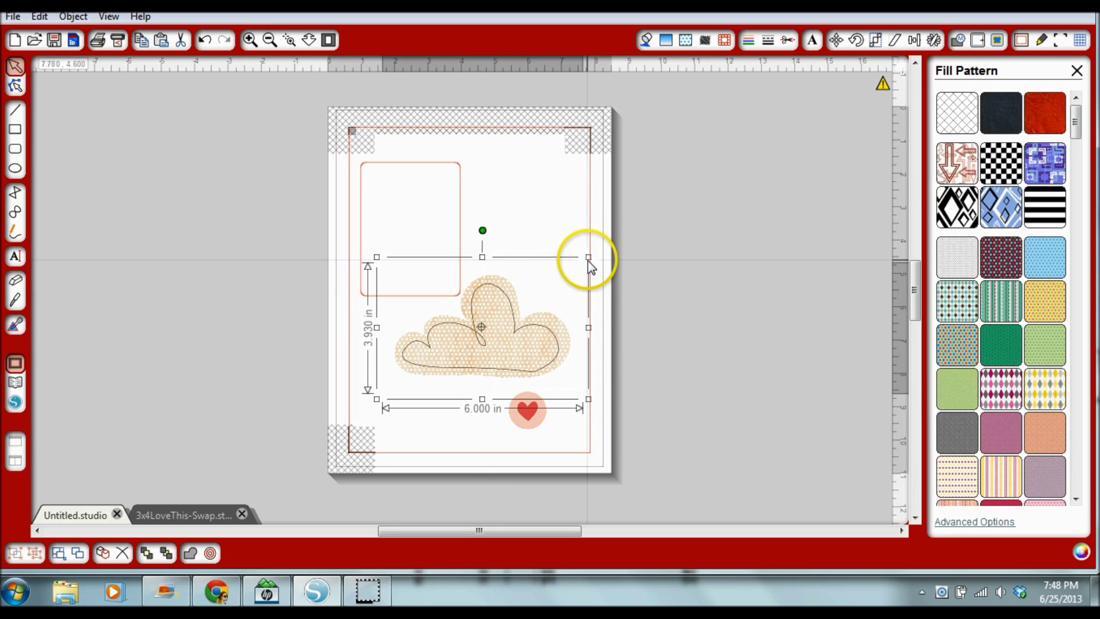
drag(588, 258, 499, 298)
drag(435, 347, 410, 262)
drag(480, 297, 471, 290)
mouse_move(407, 273)
mouse_down()
mouse_move(410, 263)
mouse_move(416, 277)
mouse_up()
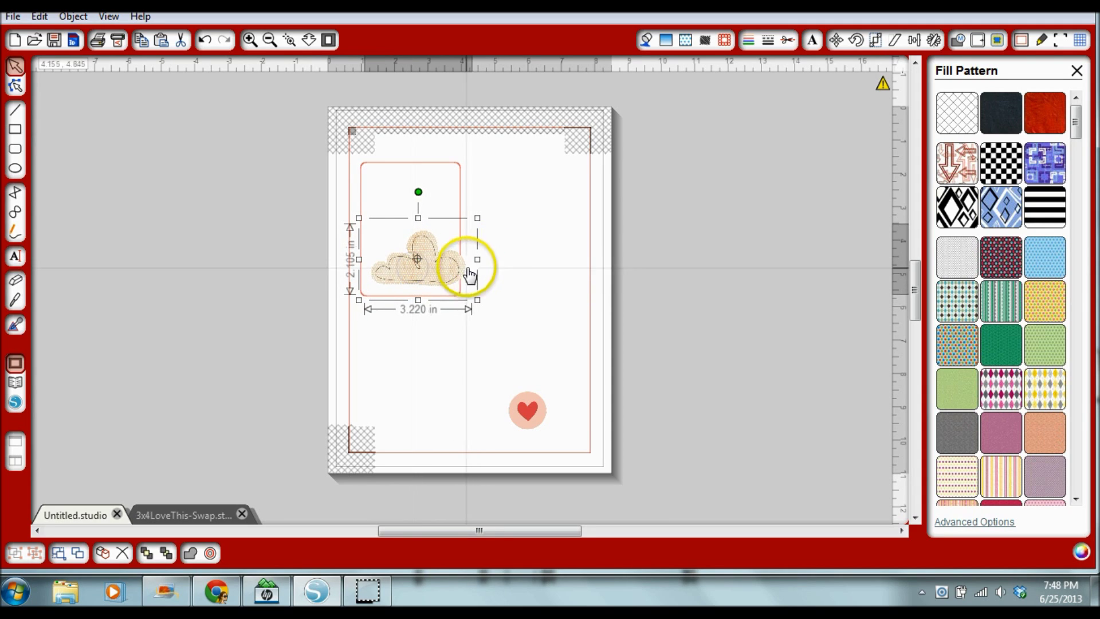
- Make the circled heart slightly smaller and move it just outside the card's lower-right corner
click(552, 280)
drag(531, 413, 493, 294)
click(538, 278)
click(472, 341)
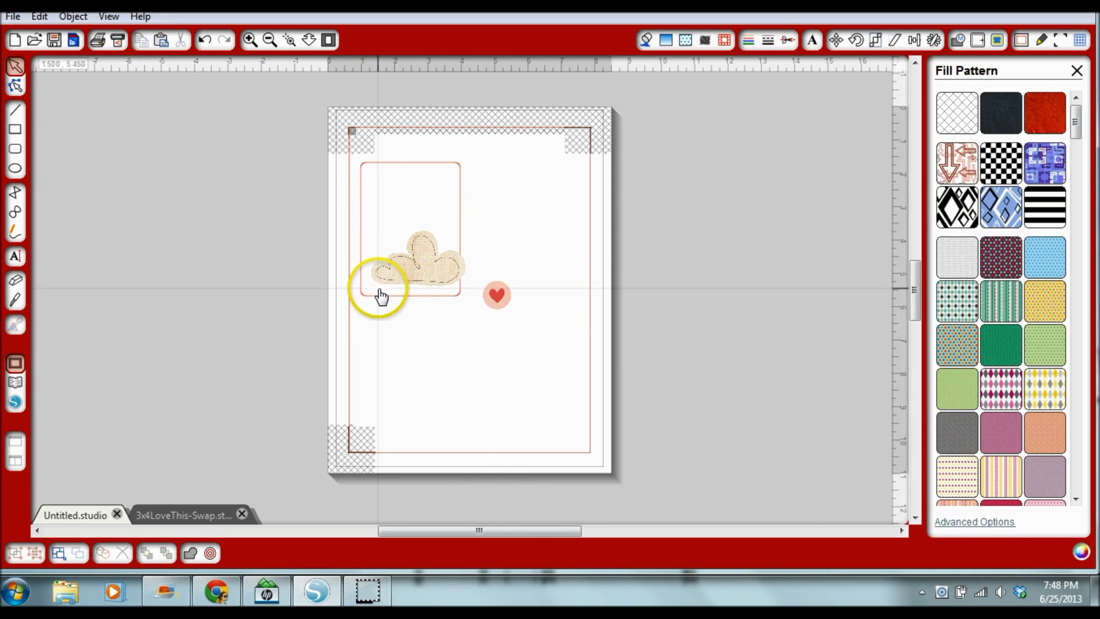
- Insert the vintage labels set from the Recent Downloads library folder and park it off the page's right side
click(16, 383)
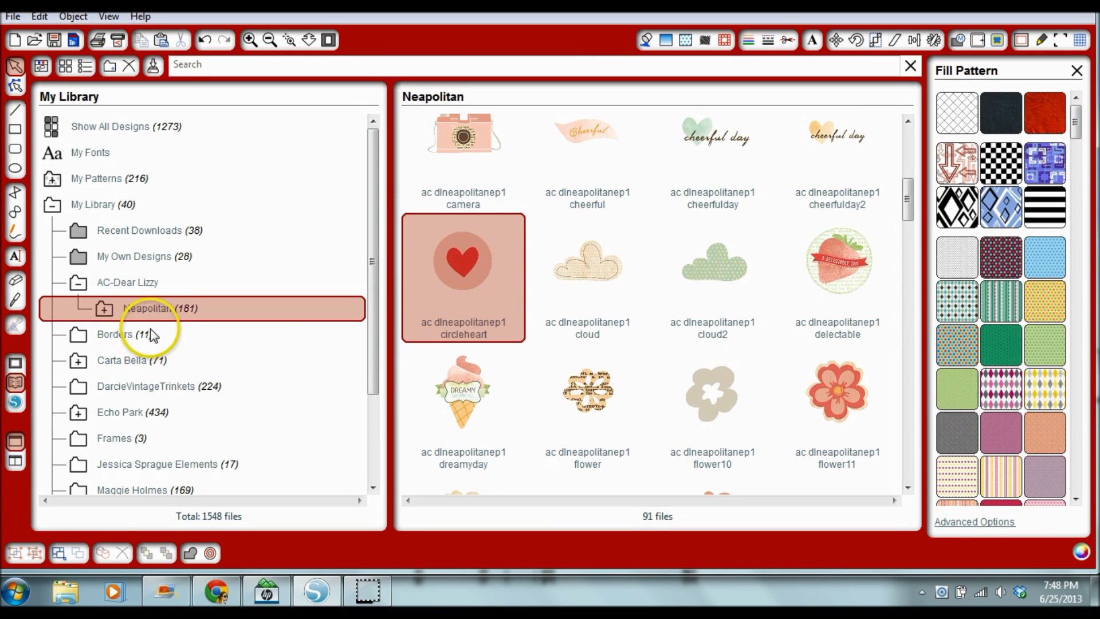
click(139, 257)
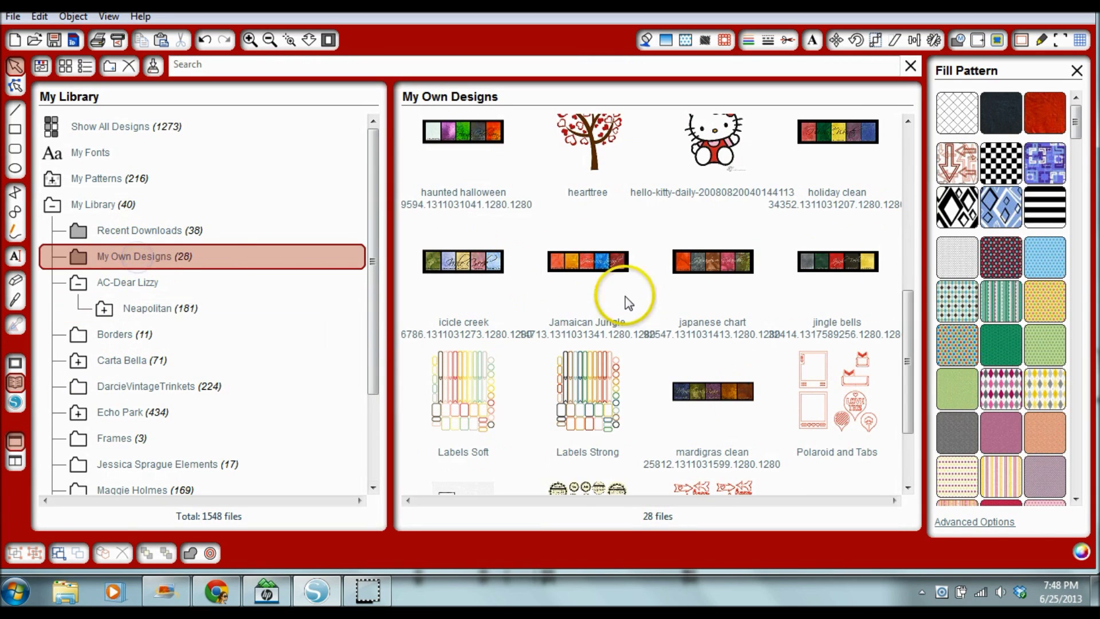
click(115, 206)
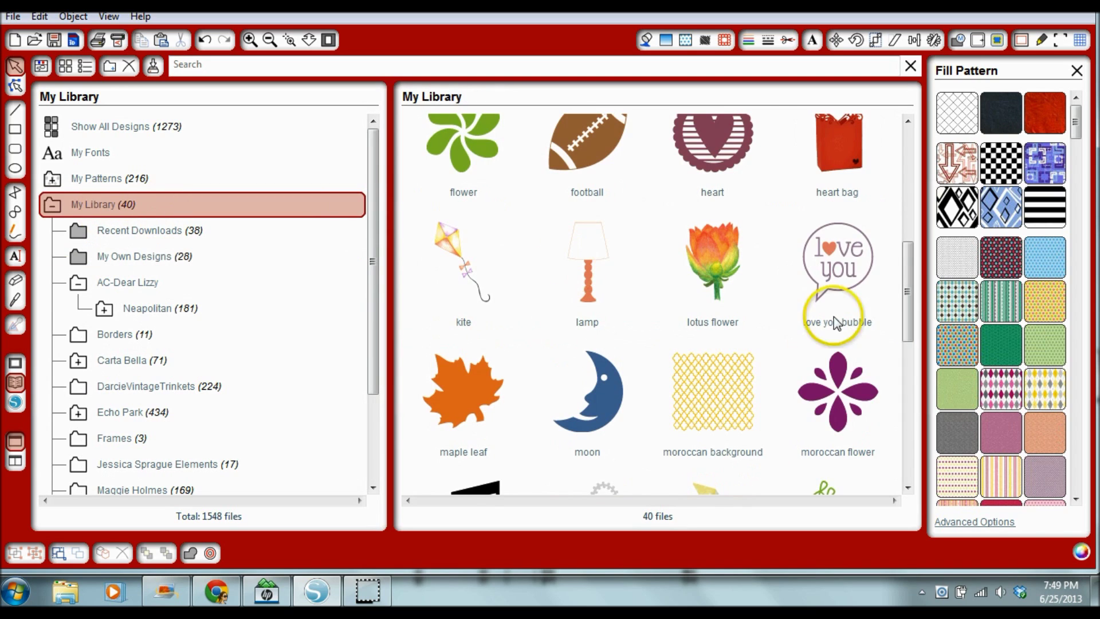
drag(909, 290, 907, 431)
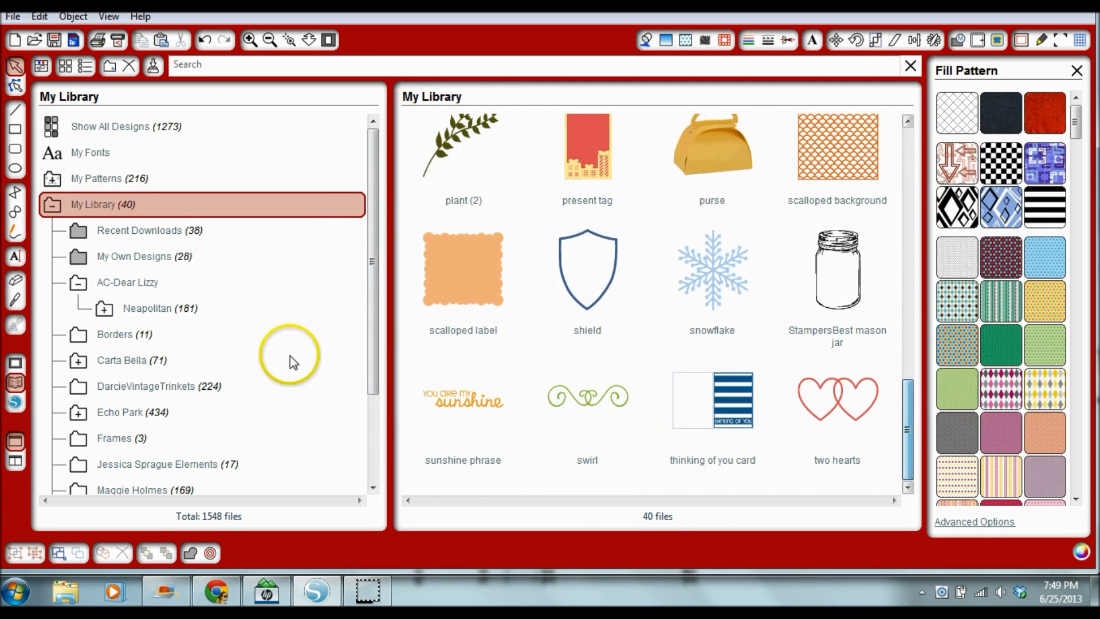
click(151, 231)
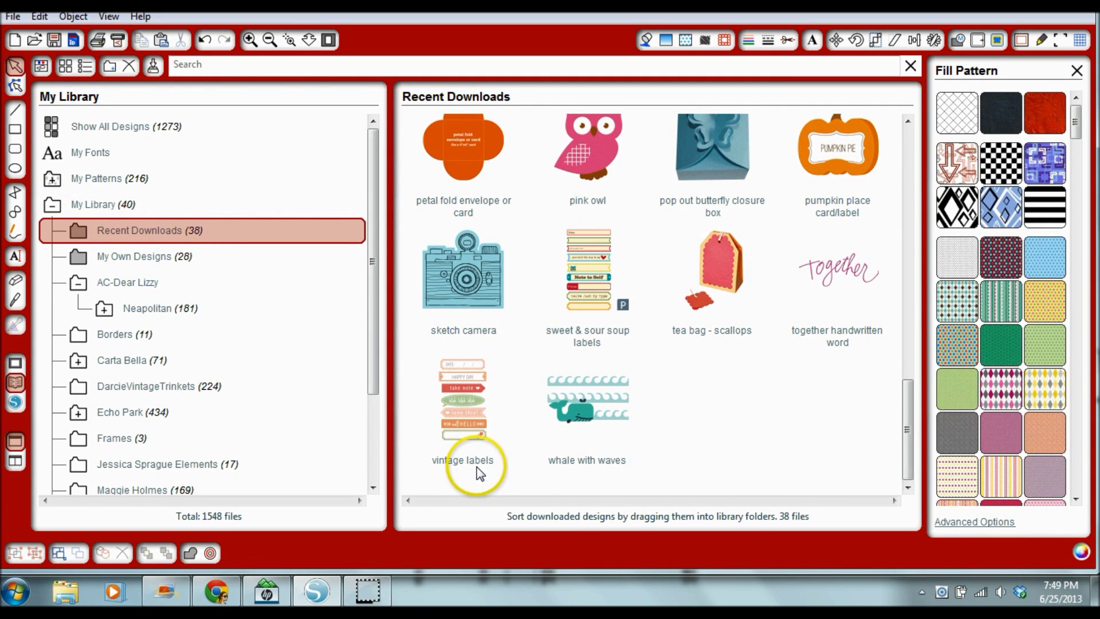
double_click(477, 406)
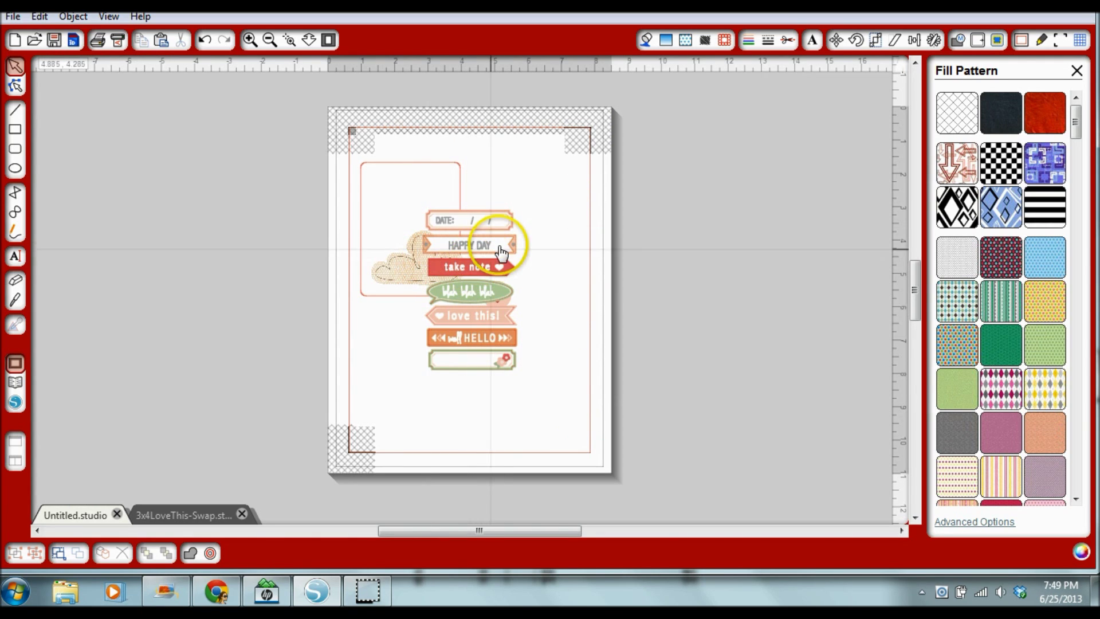
drag(501, 243, 747, 216)
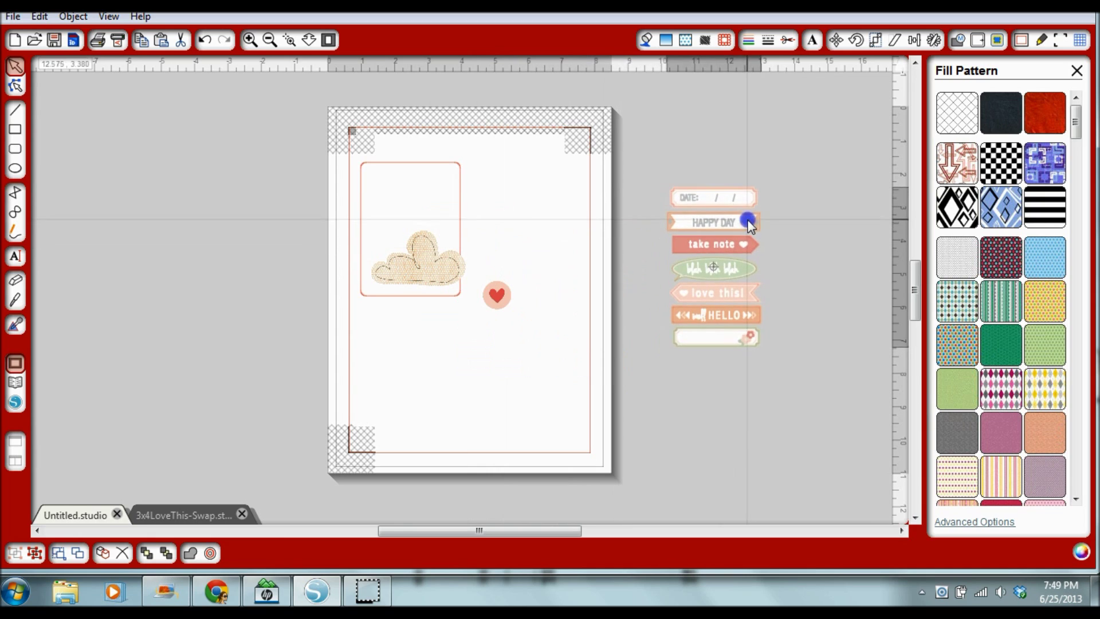
- Show the cut lines and release the compound path of the vintage labels set beside the page
click(790, 40)
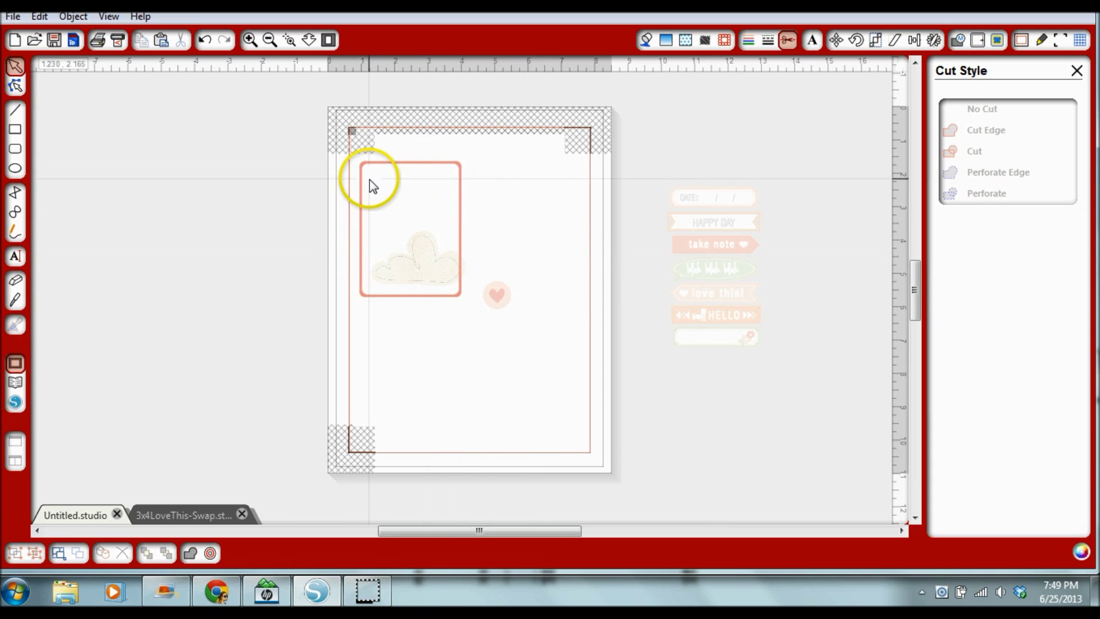
click(725, 206)
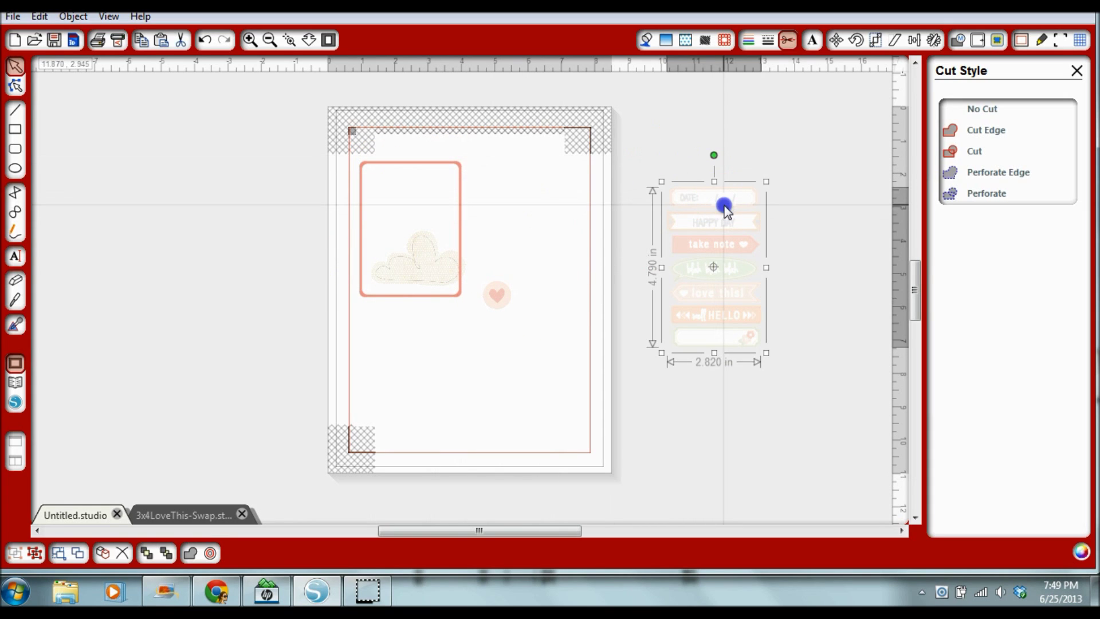
click(721, 228)
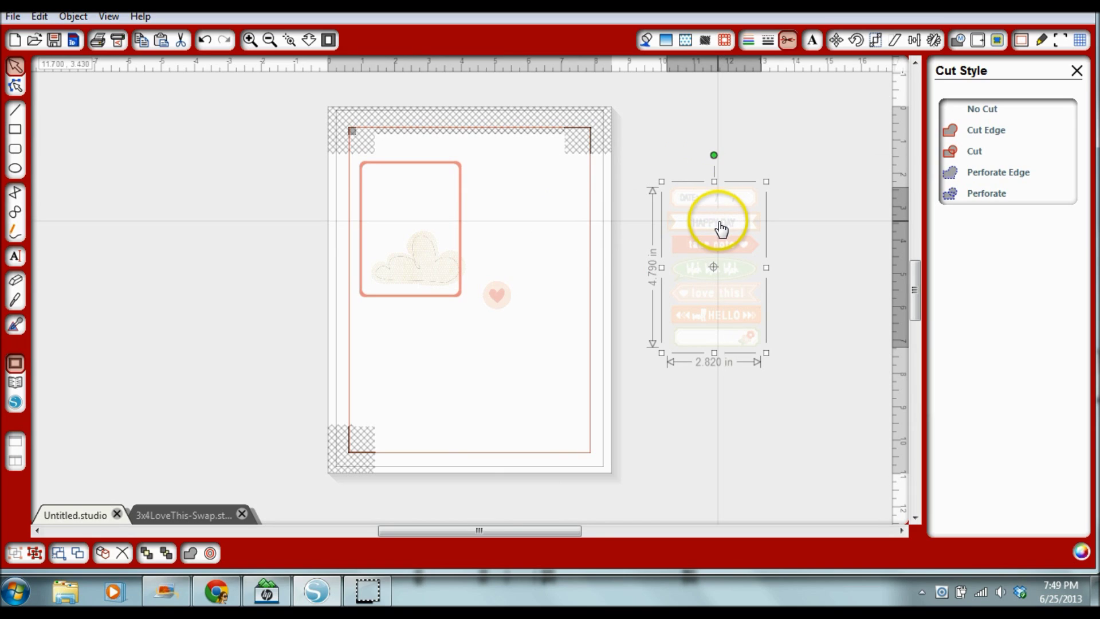
right_click(720, 228)
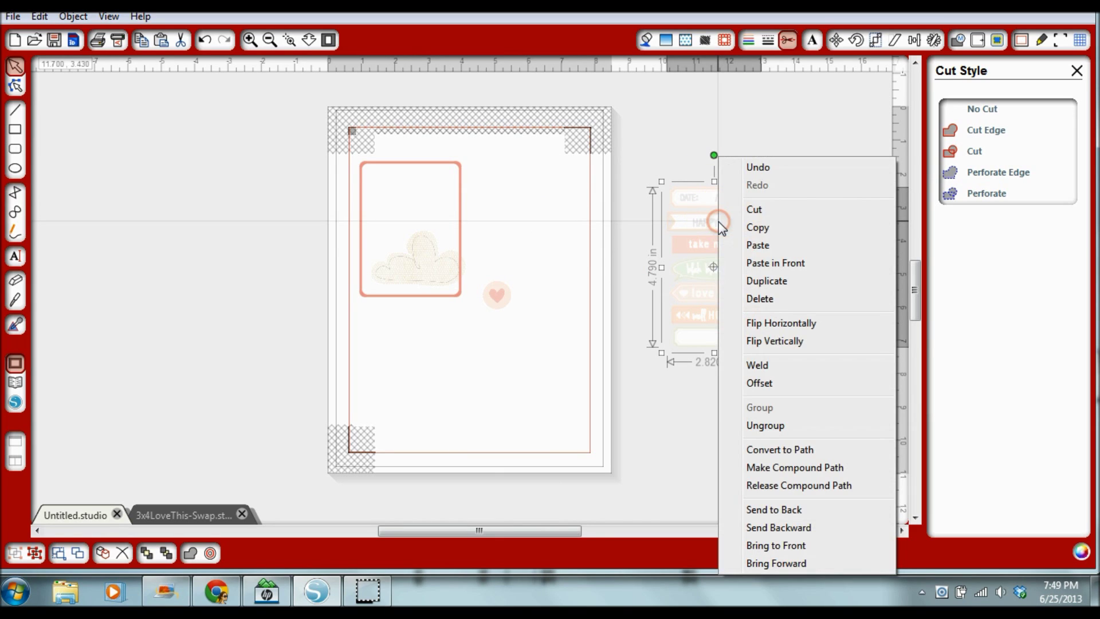
click(775, 485)
click(782, 318)
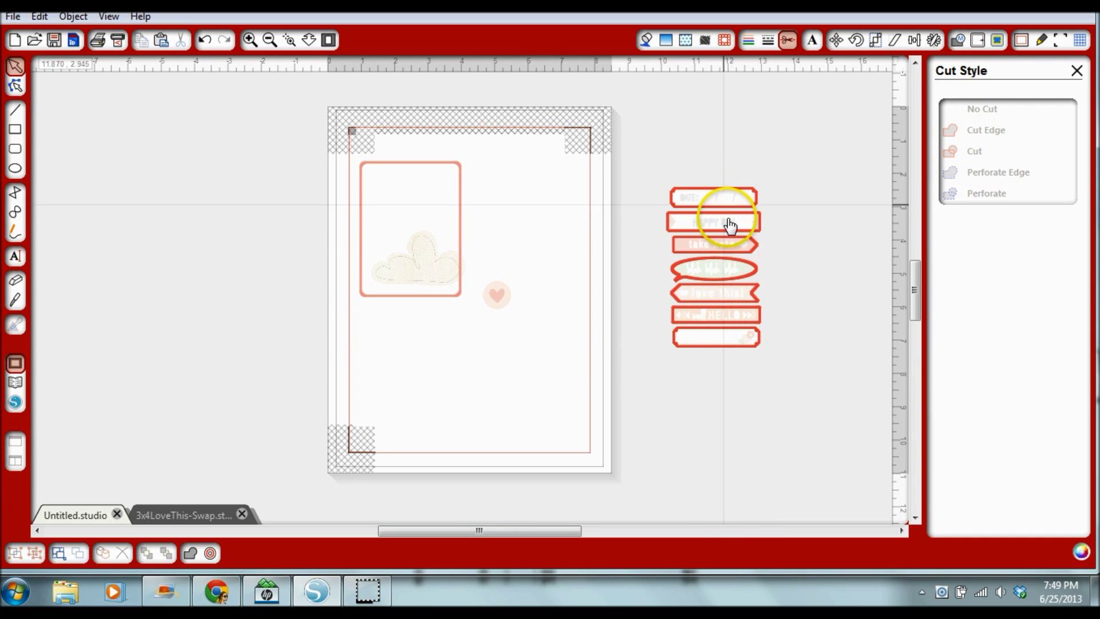
- Ungroup the vintage labels set into separate labels
drag(732, 191, 692, 204)
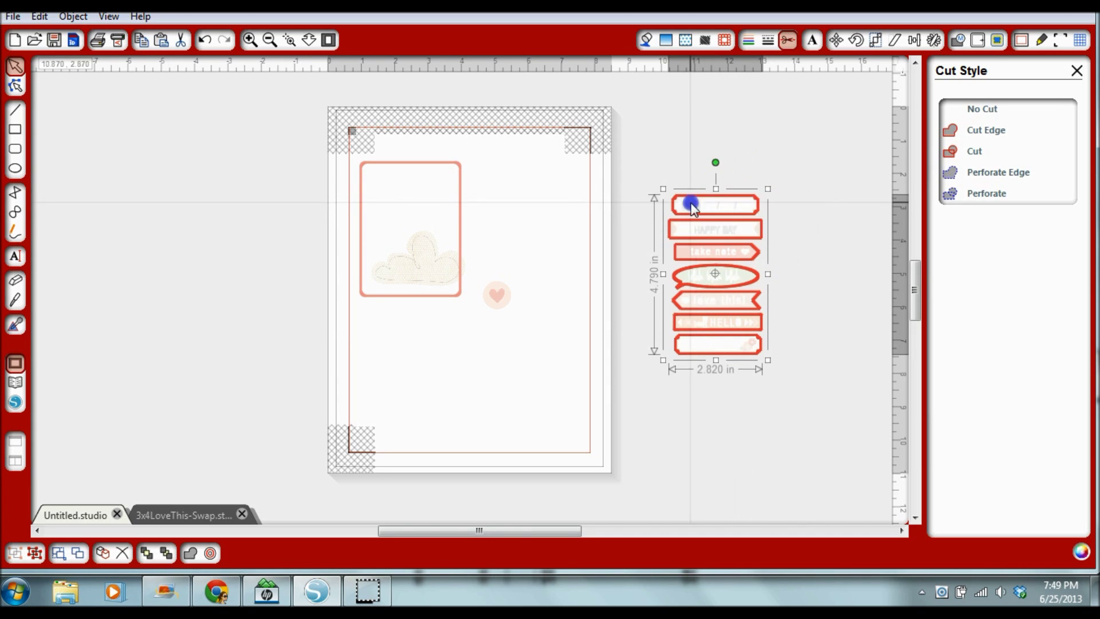
right_click(728, 205)
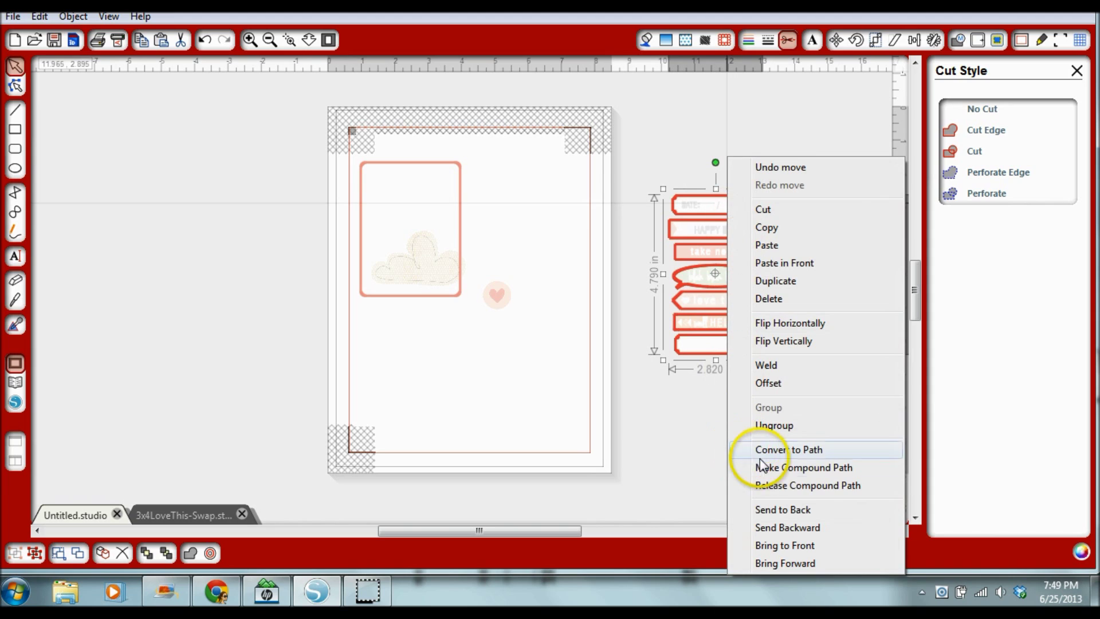
click(779, 428)
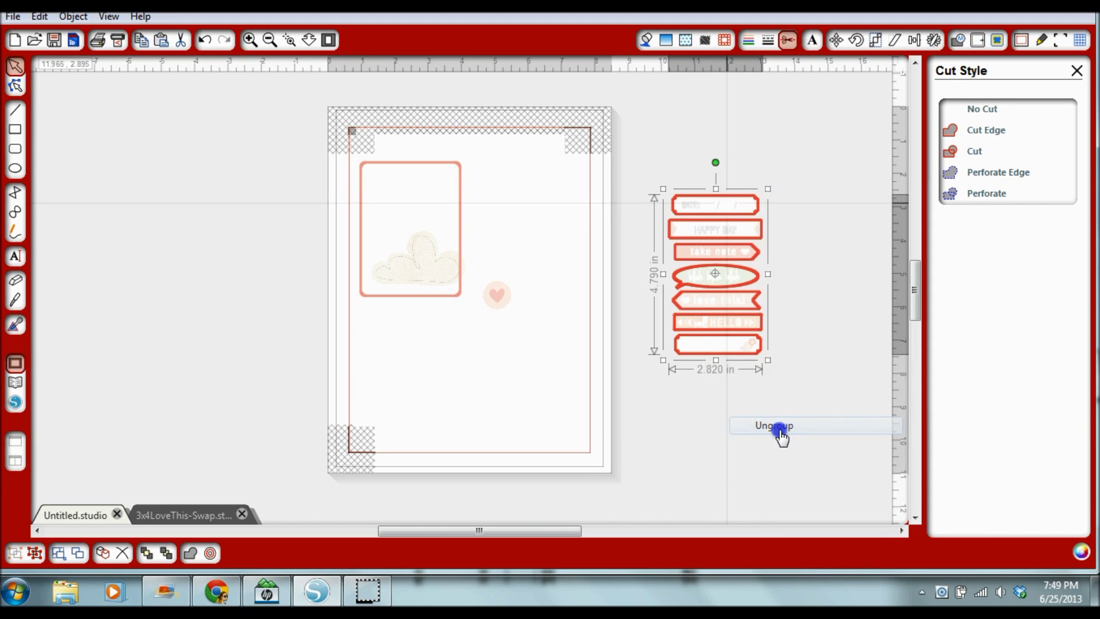
click(810, 375)
- Spread out the labels beside the page, moving the DATE label up and the flower and HELLO labels down
drag(739, 204, 727, 150)
drag(712, 359, 754, 411)
click(732, 330)
drag(732, 330, 708, 394)
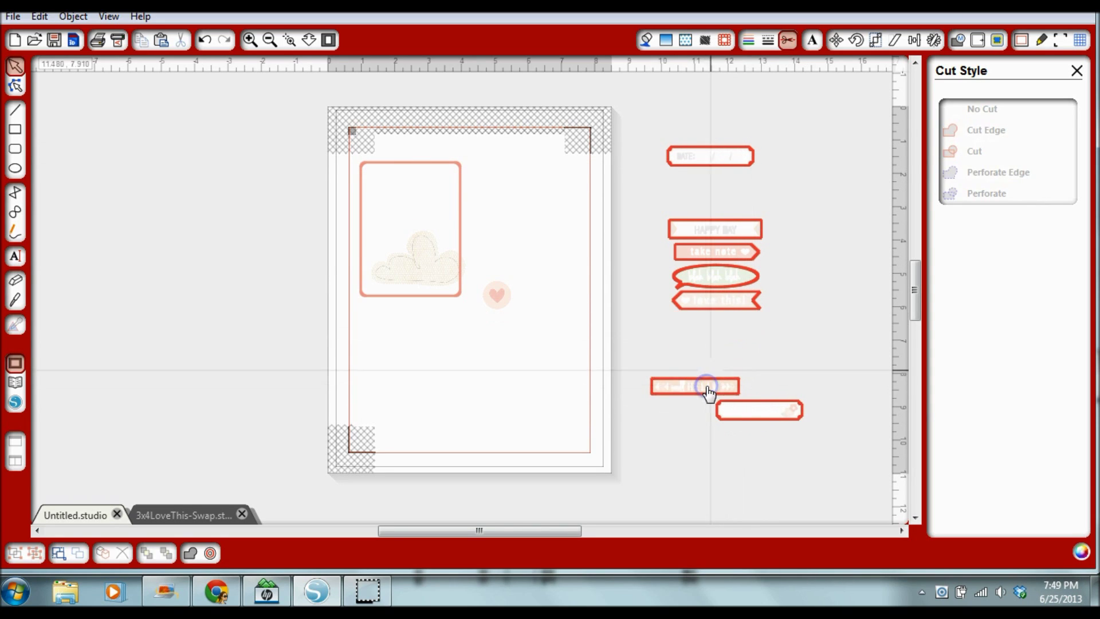
- Place the DATE label inside the top edge of the card and set its cut style to No Cut
click(646, 40)
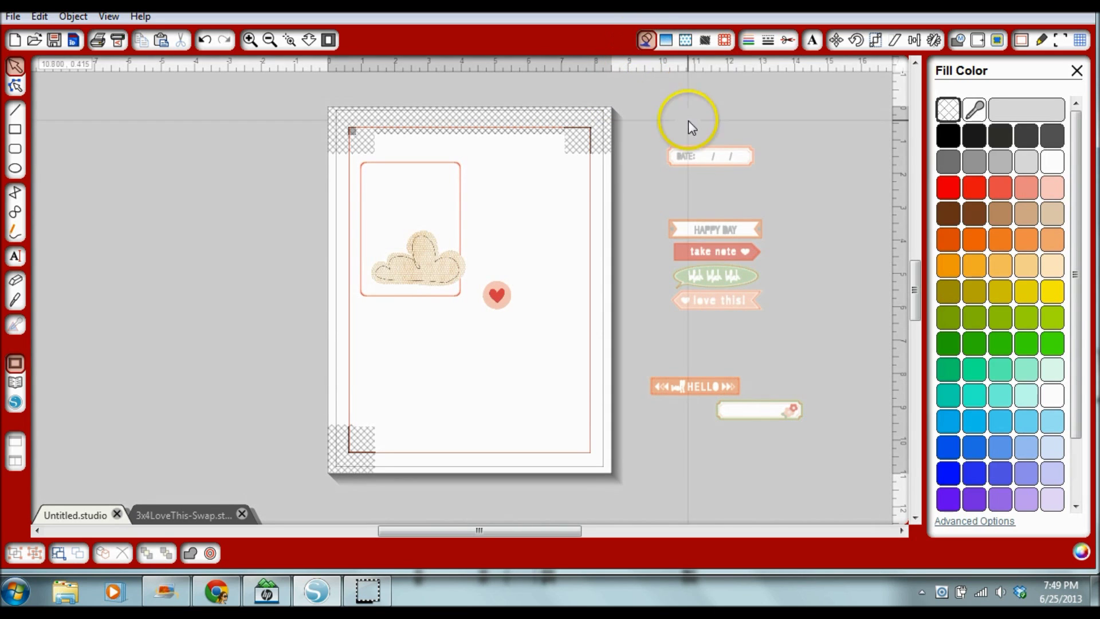
drag(715, 162, 414, 180)
click(802, 43)
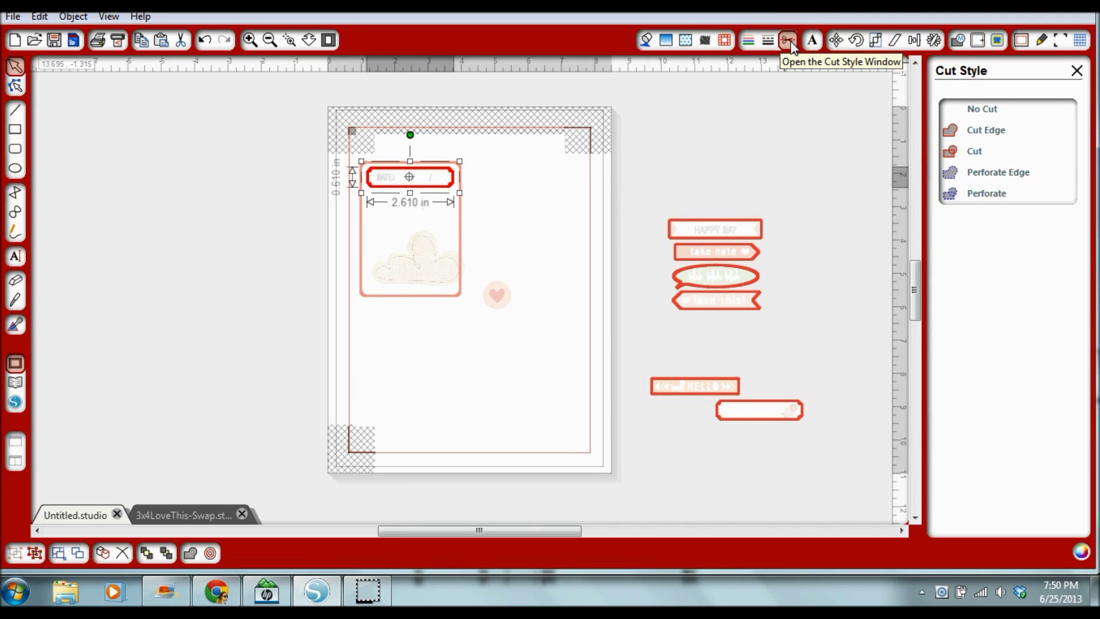
click(983, 109)
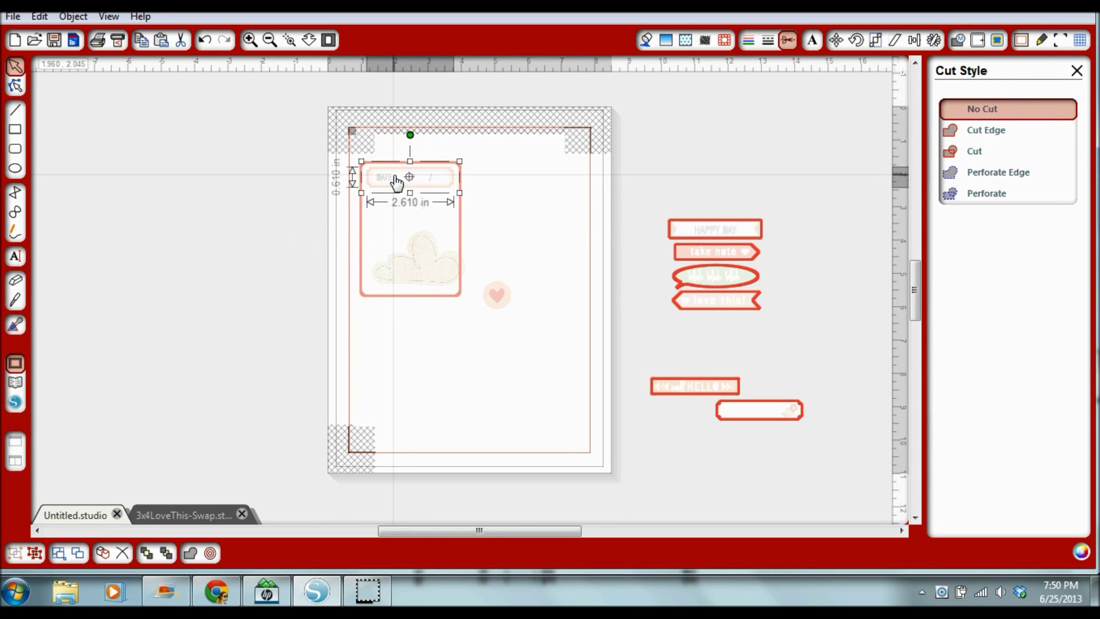
click(974, 131)
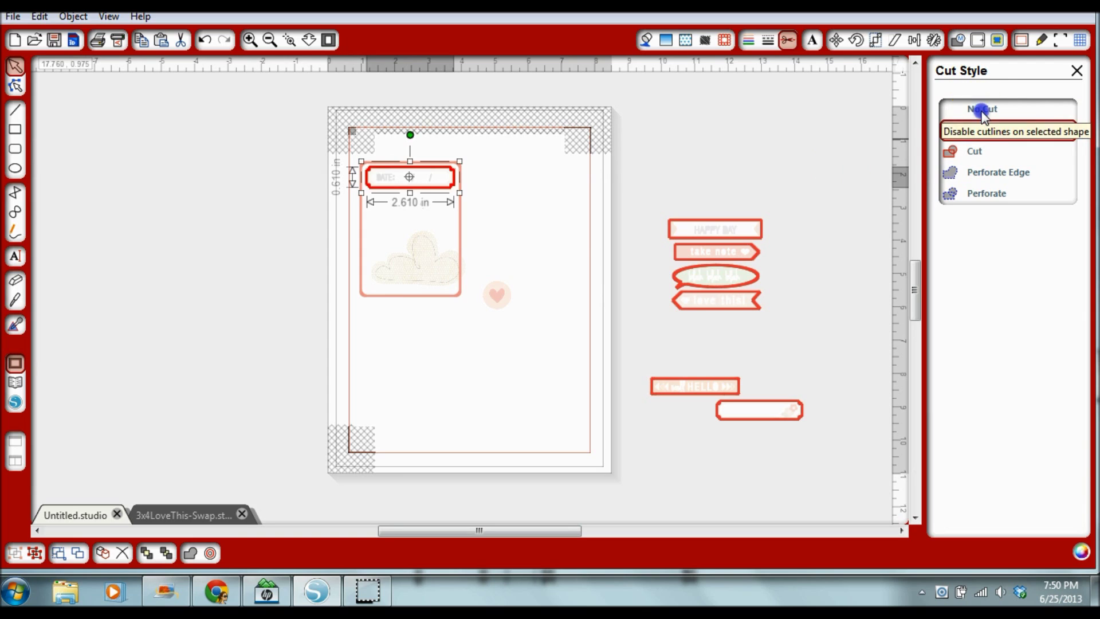
click(982, 110)
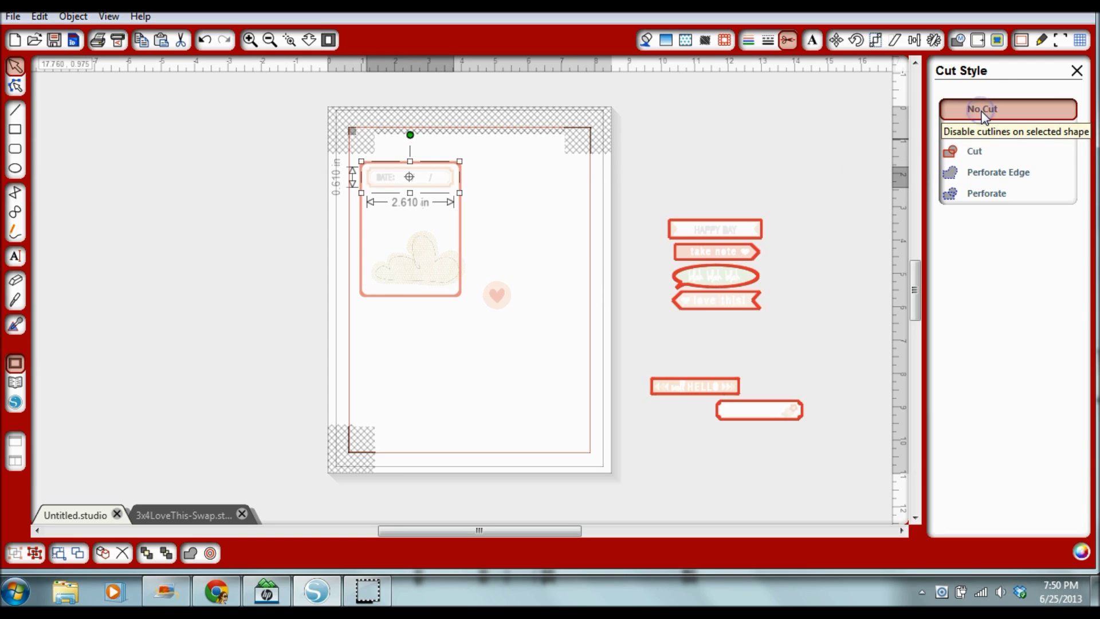
click(667, 171)
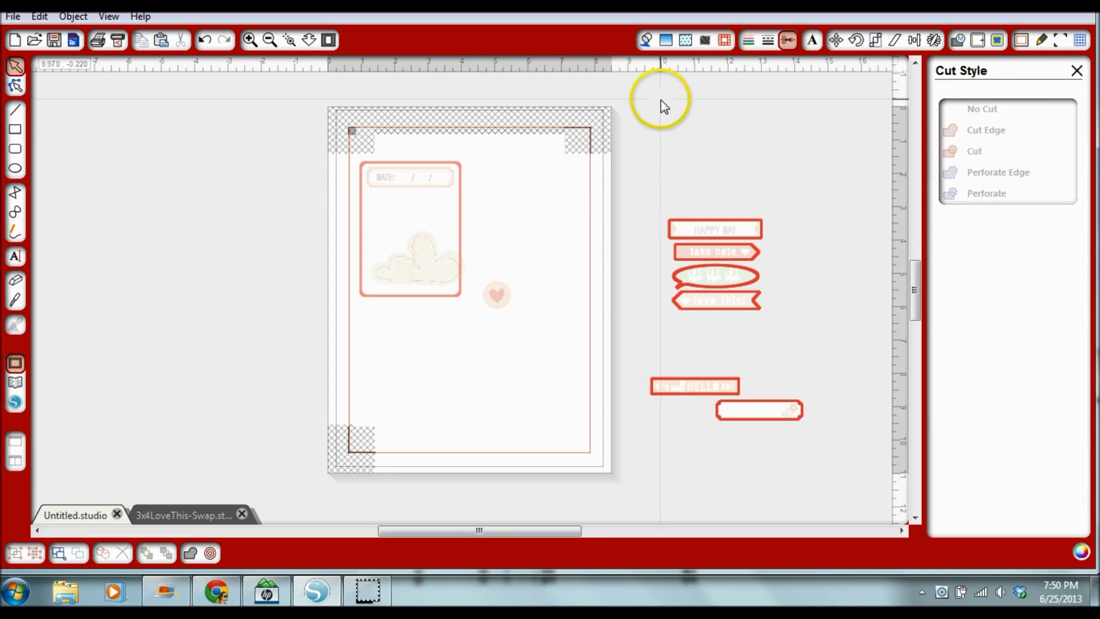
- Move the "love this!" label onto the page and place it just below the card
click(644, 40)
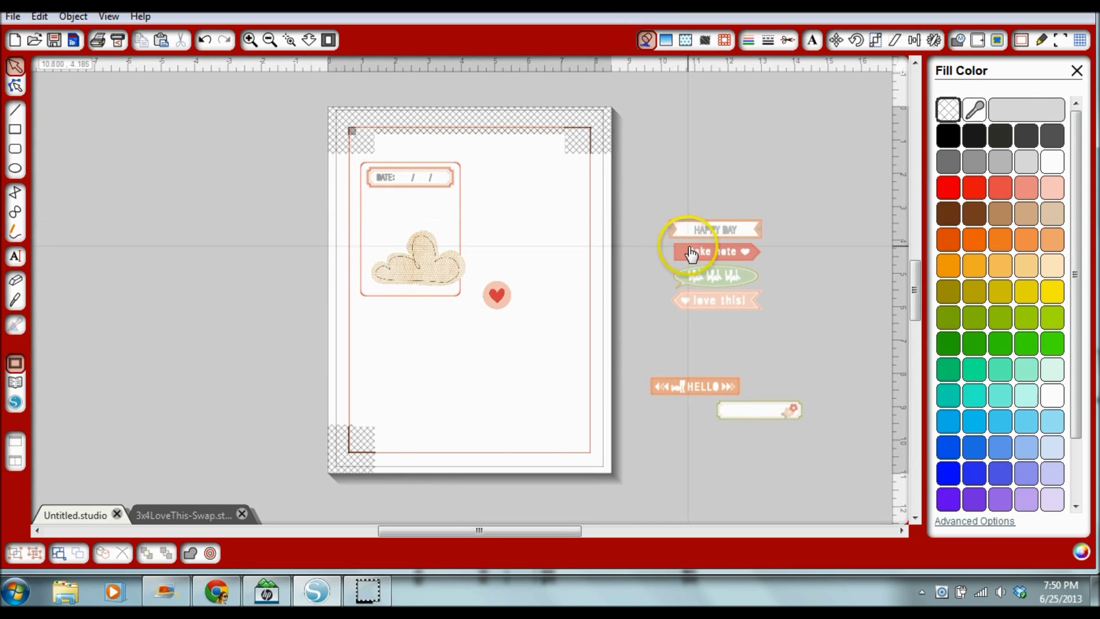
drag(714, 305, 406, 282)
click(577, 210)
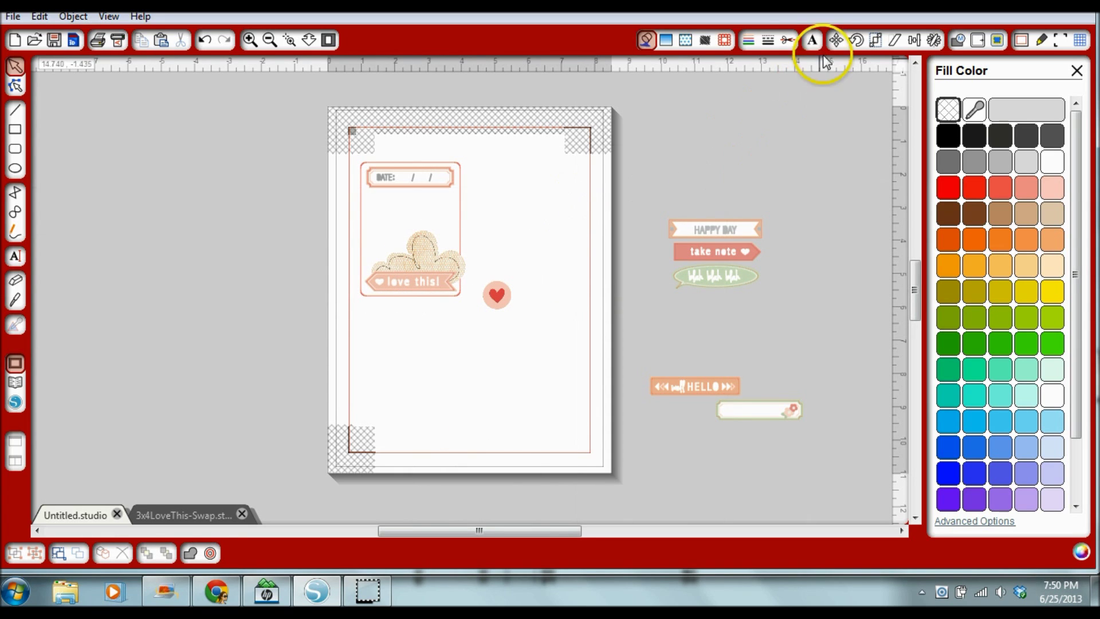
click(790, 41)
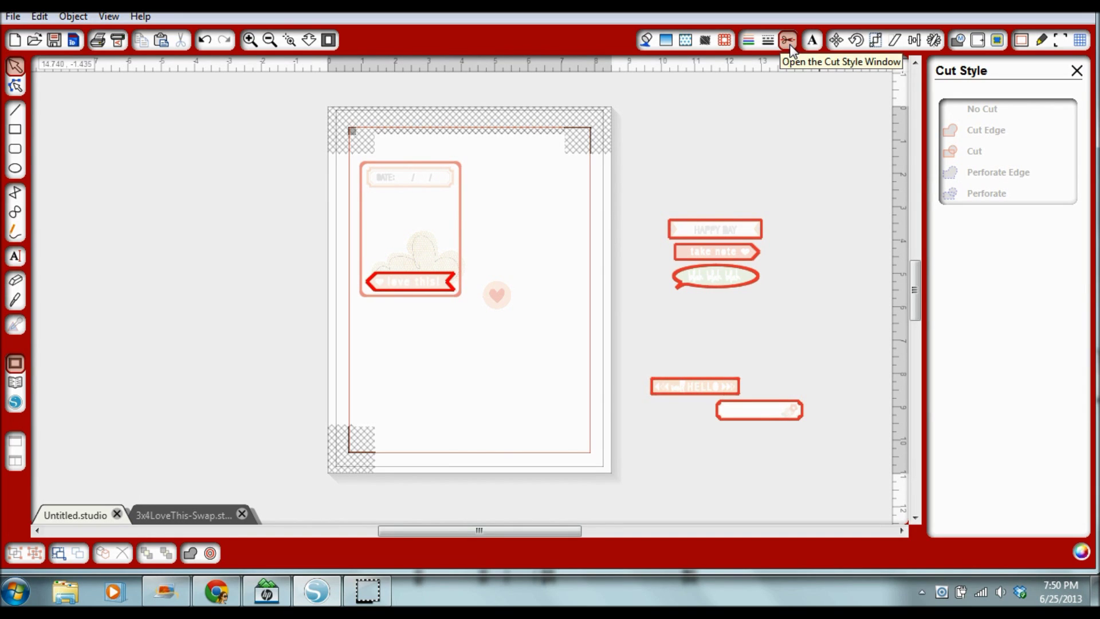
click(645, 40)
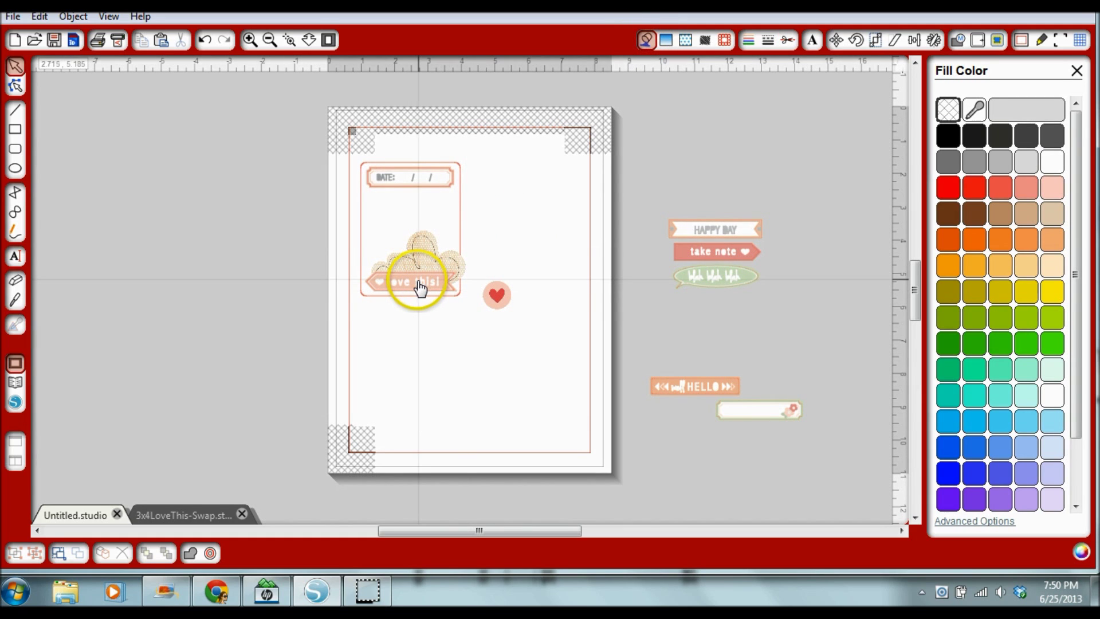
drag(418, 290, 413, 312)
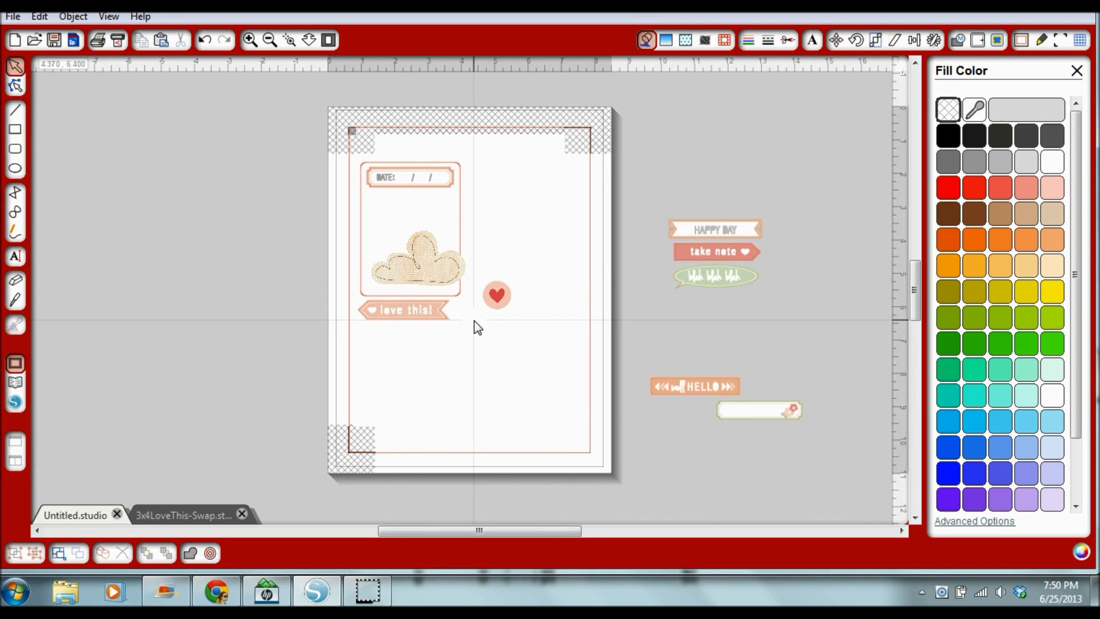
click(430, 326)
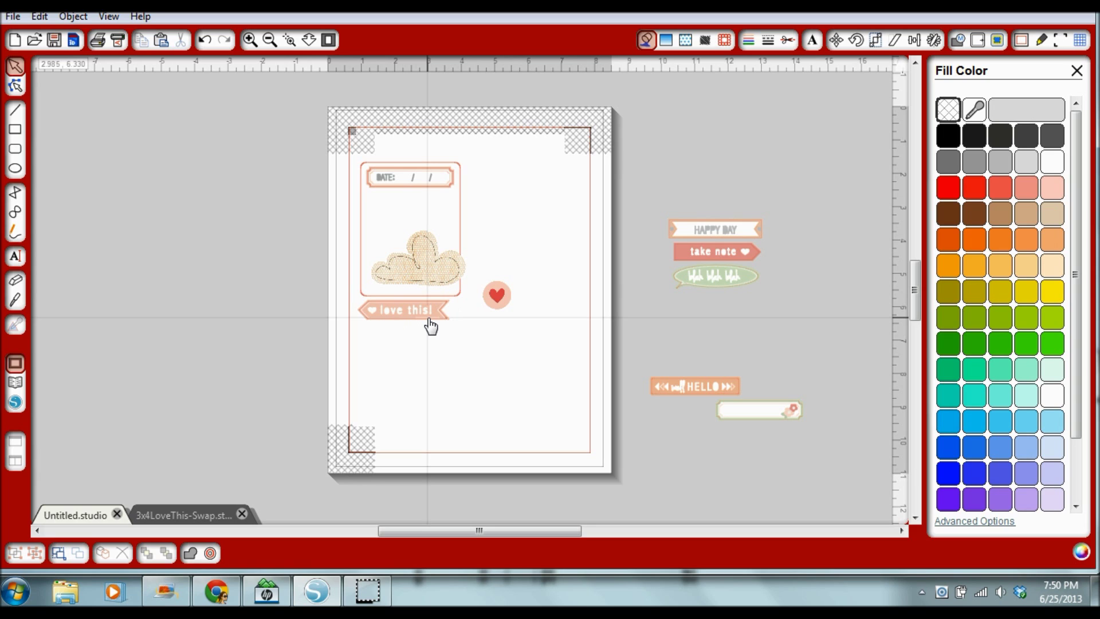
- Check the cut style of the circled heart accent
click(520, 292)
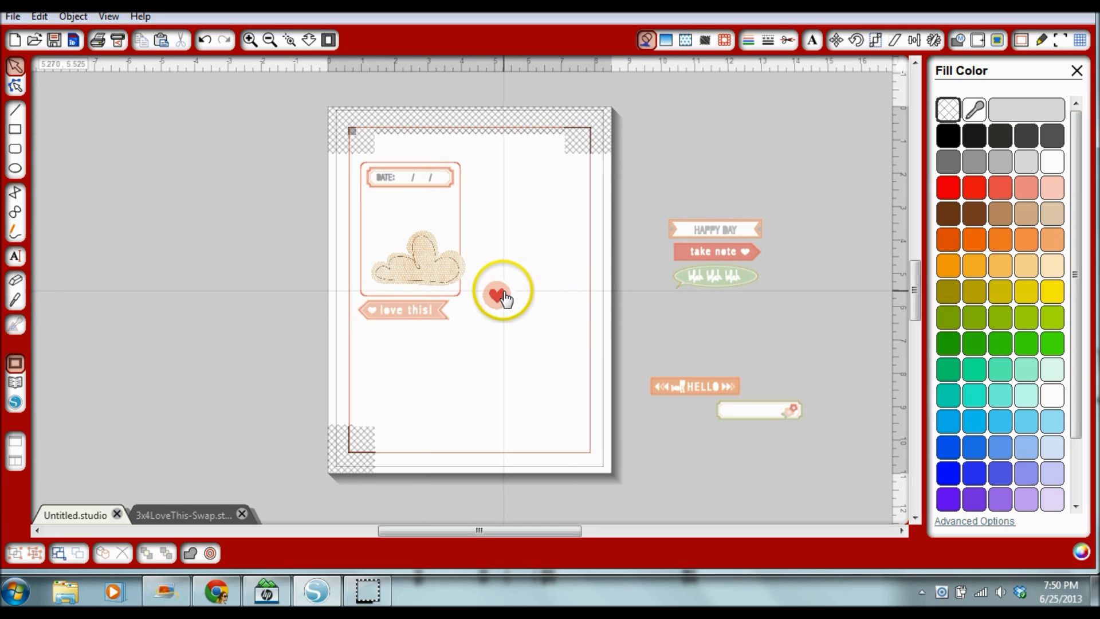
click(503, 295)
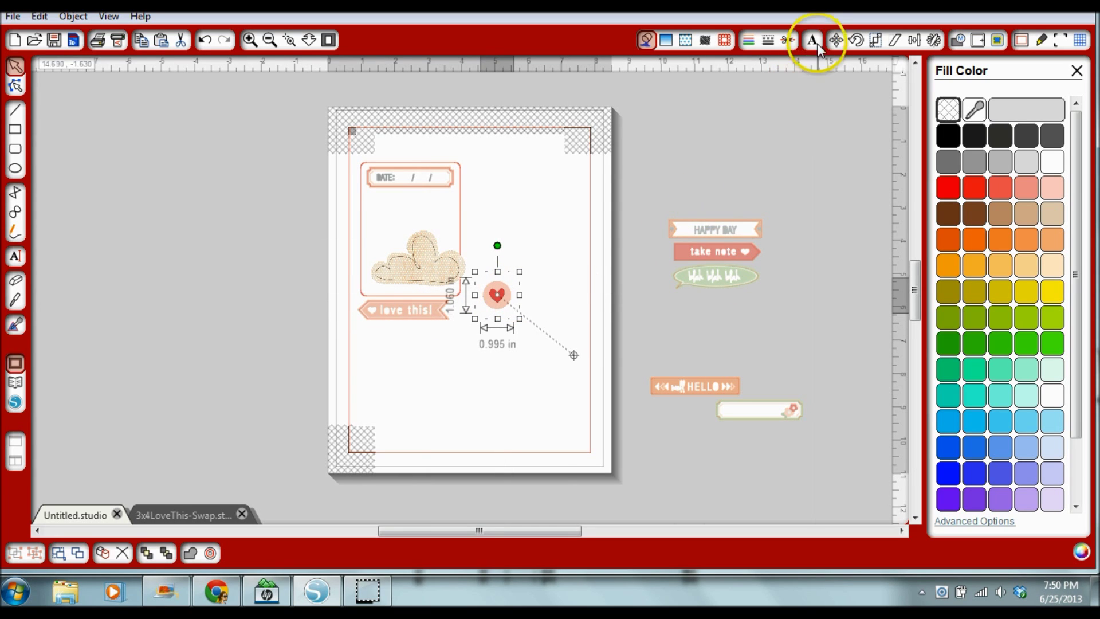
click(788, 40)
click(541, 287)
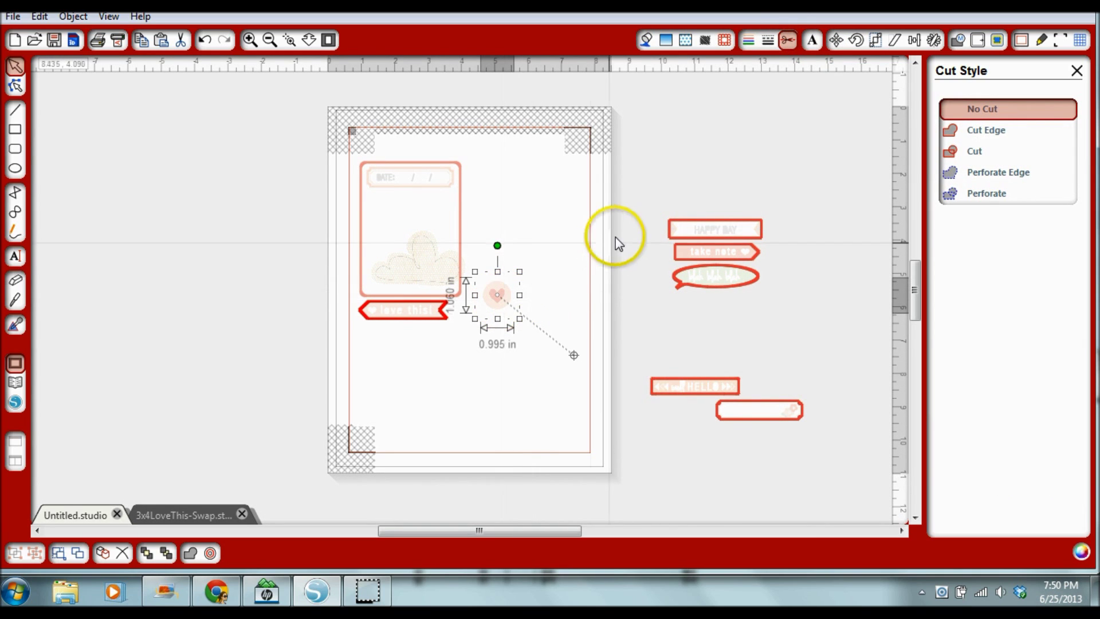
- Trace the outer edge of the circled heart with the High Pass Filter off and a 100% threshold, and show the cut lines
click(998, 41)
click(950, 104)
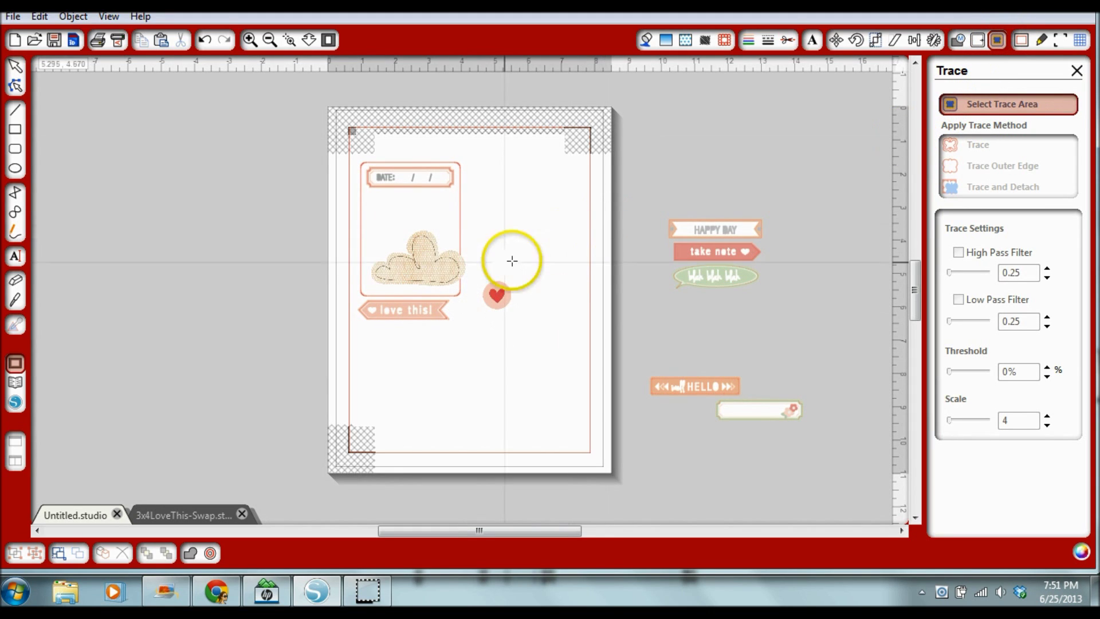
drag(475, 275, 519, 315)
click(958, 253)
click(957, 252)
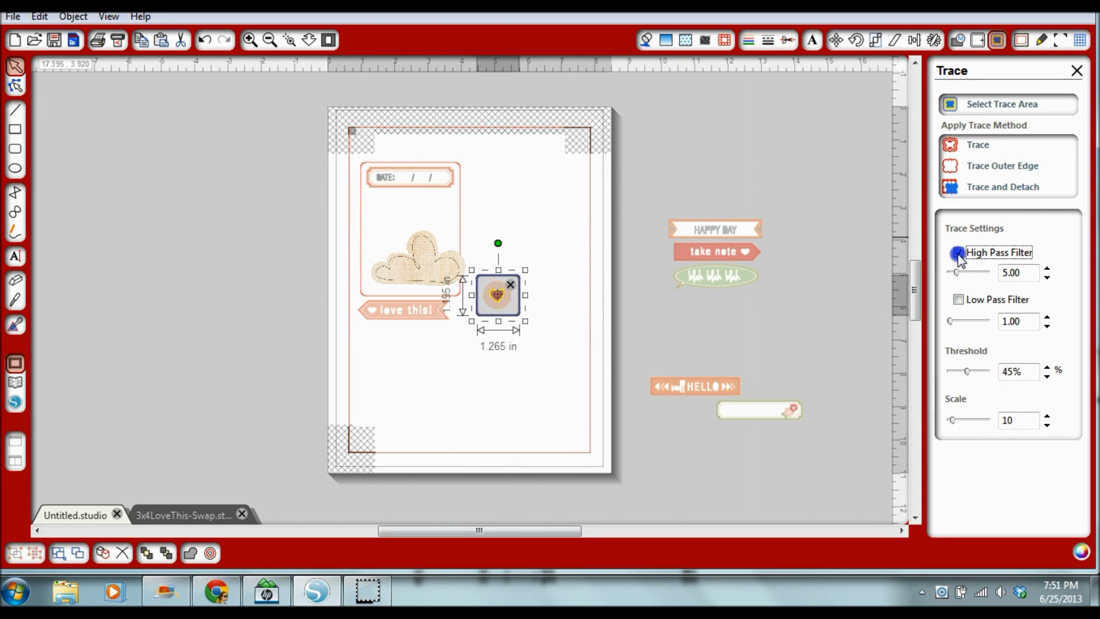
drag(968, 370, 998, 370)
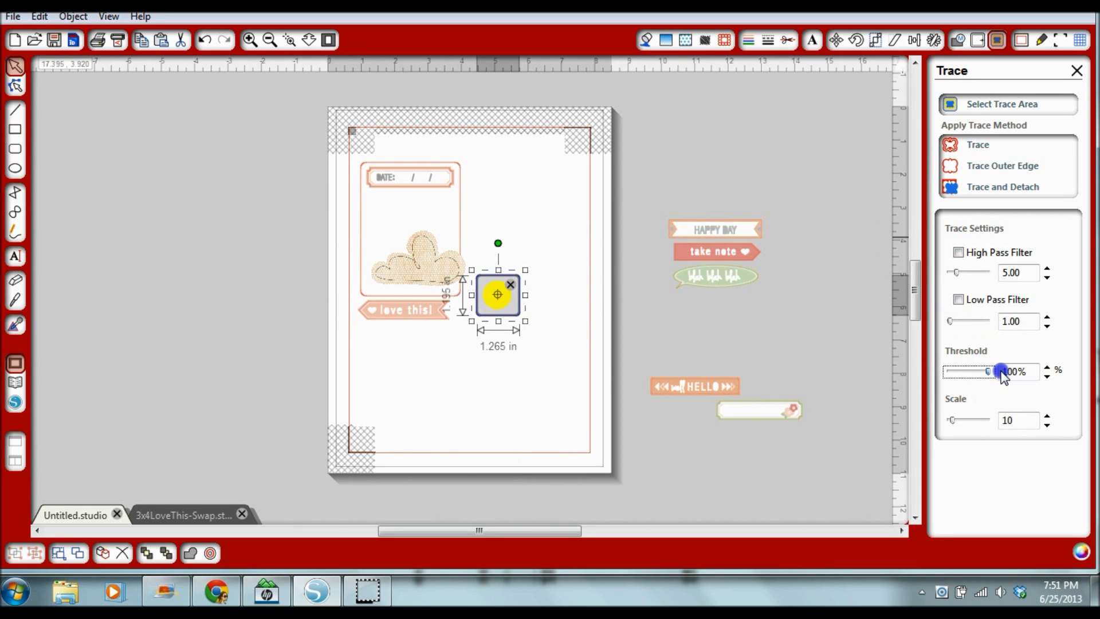
click(996, 167)
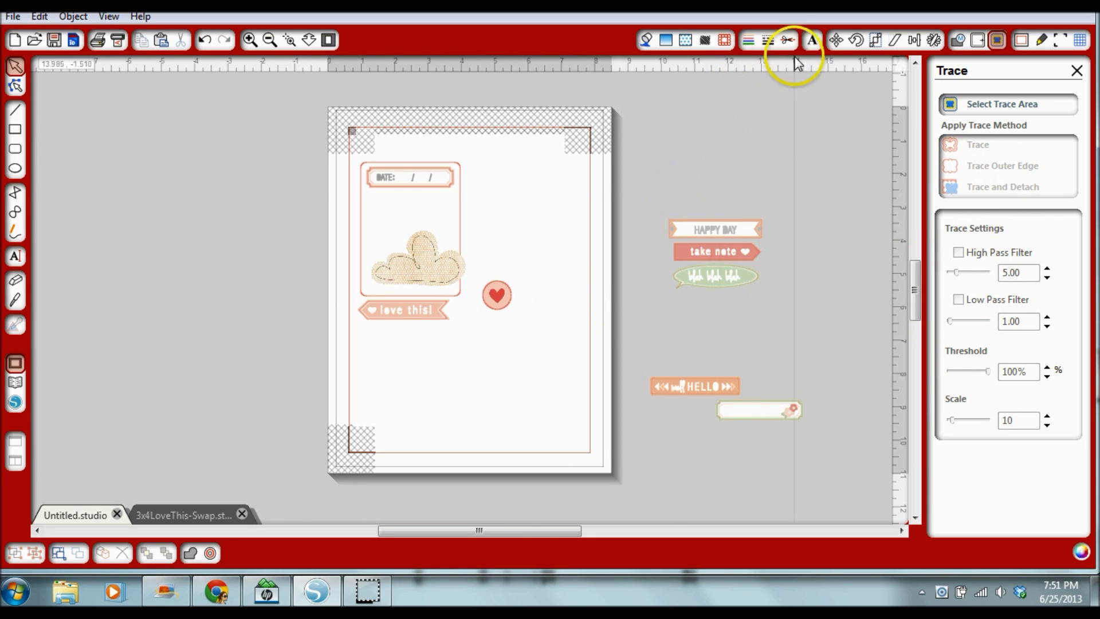
click(786, 40)
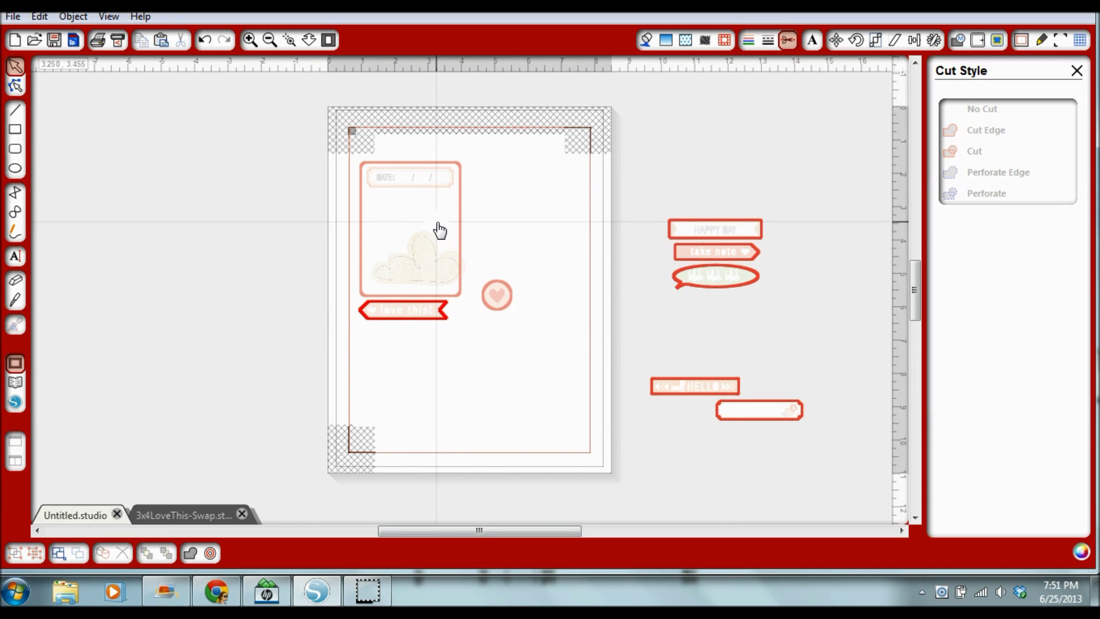
- Switch to the 3x4LoveThis-Swap document and examine its full-page layout and cut lines
click(206, 517)
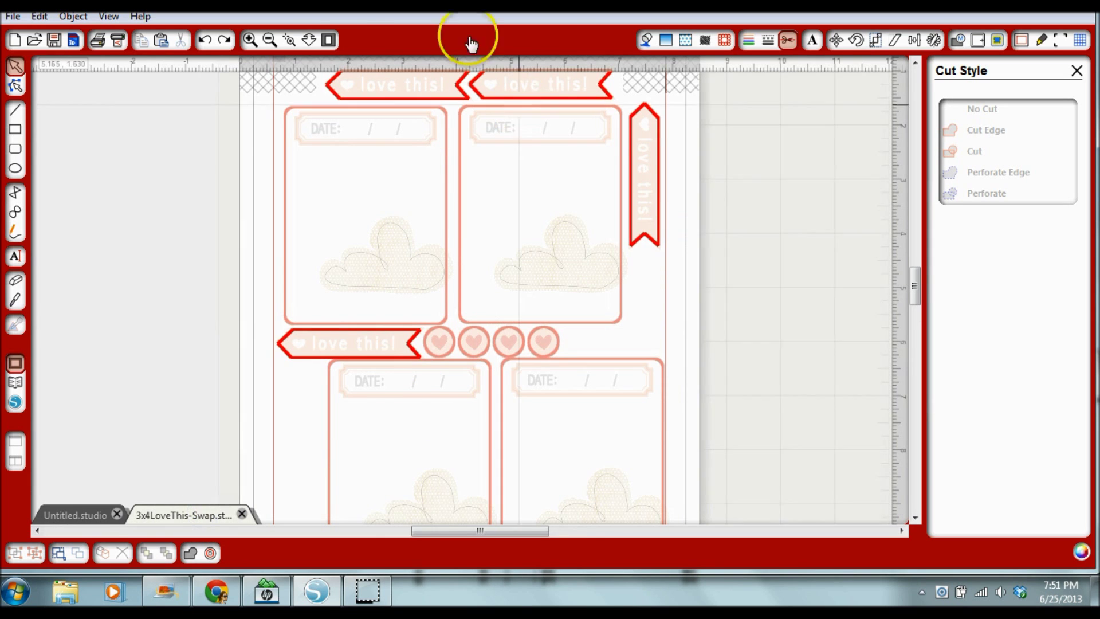
click(647, 39)
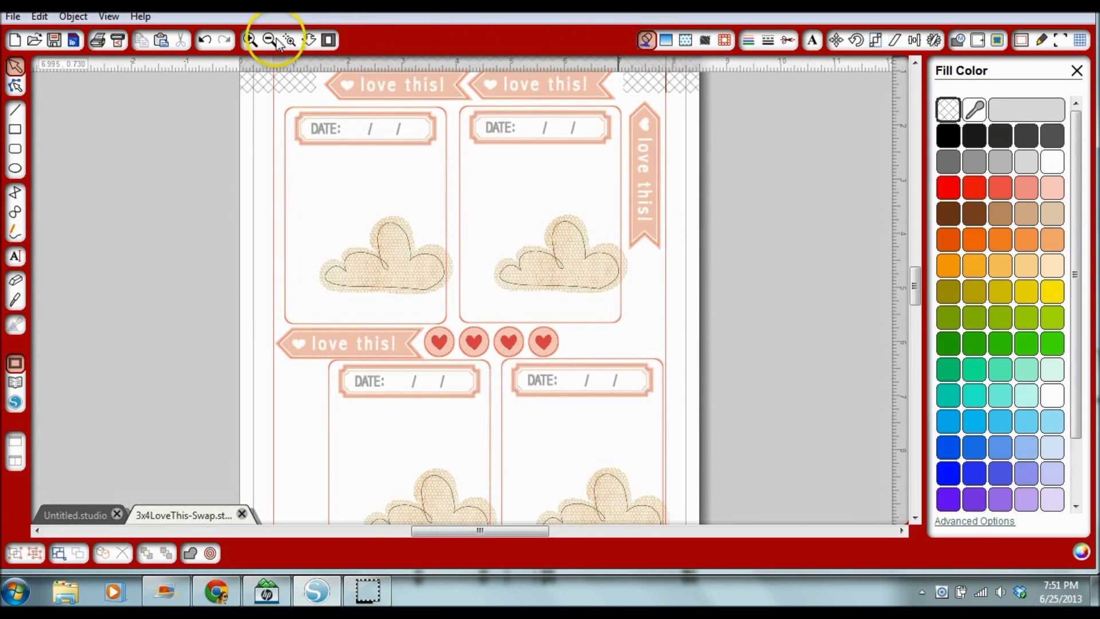
click(333, 39)
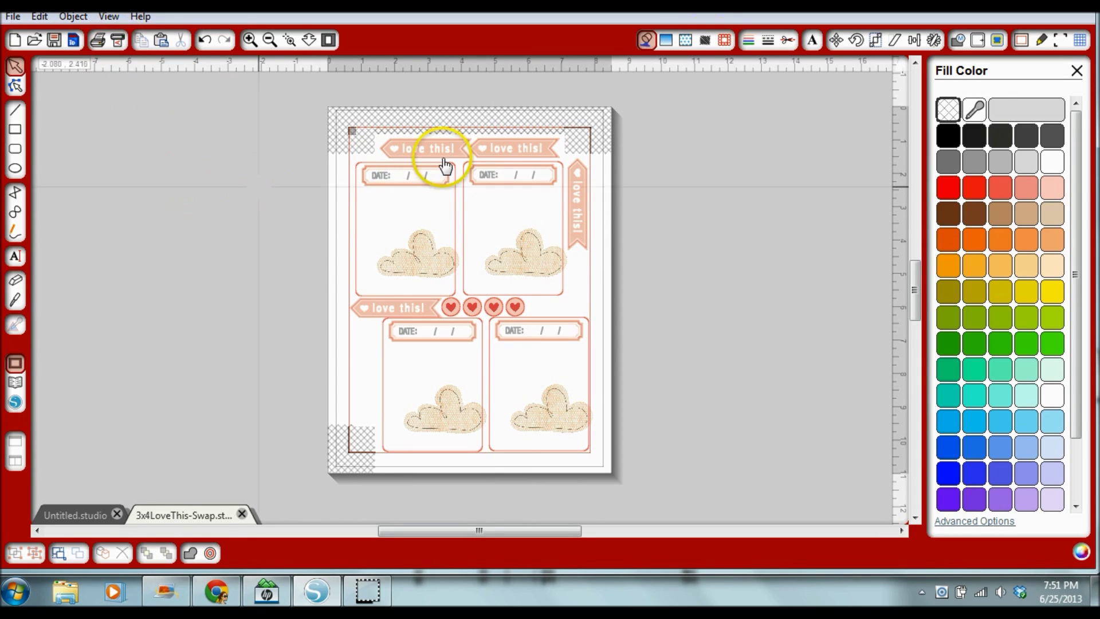
click(788, 41)
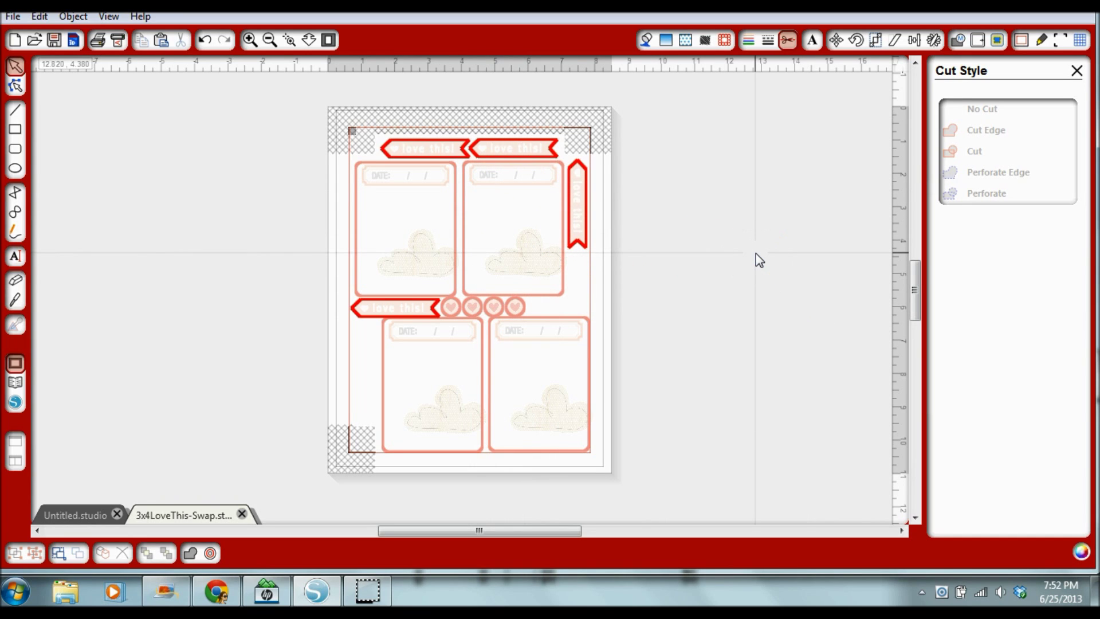
click(696, 202)
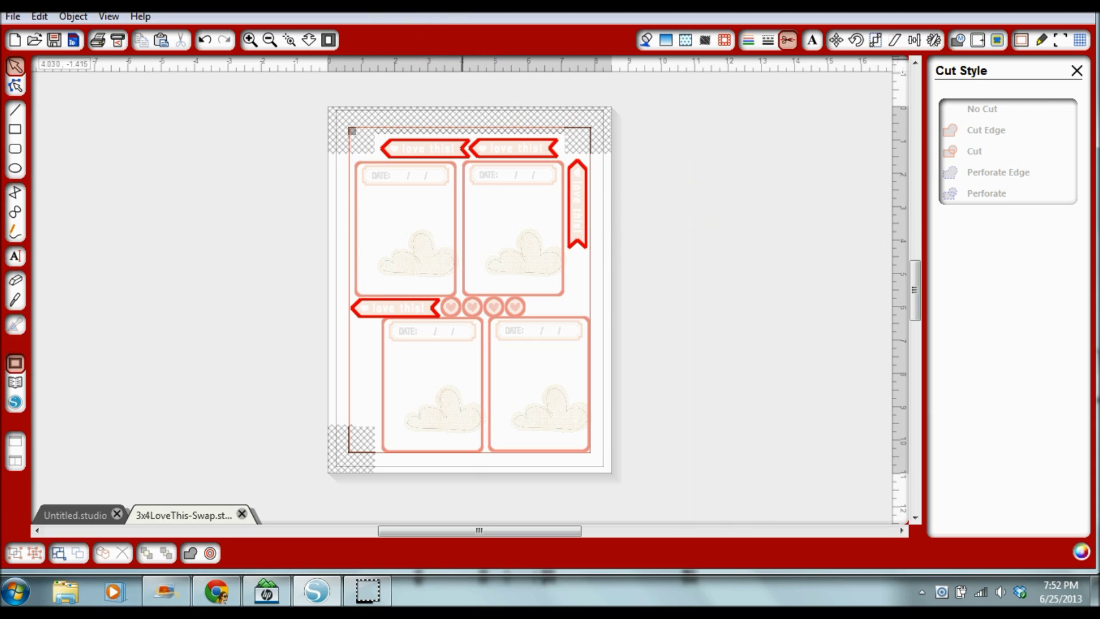